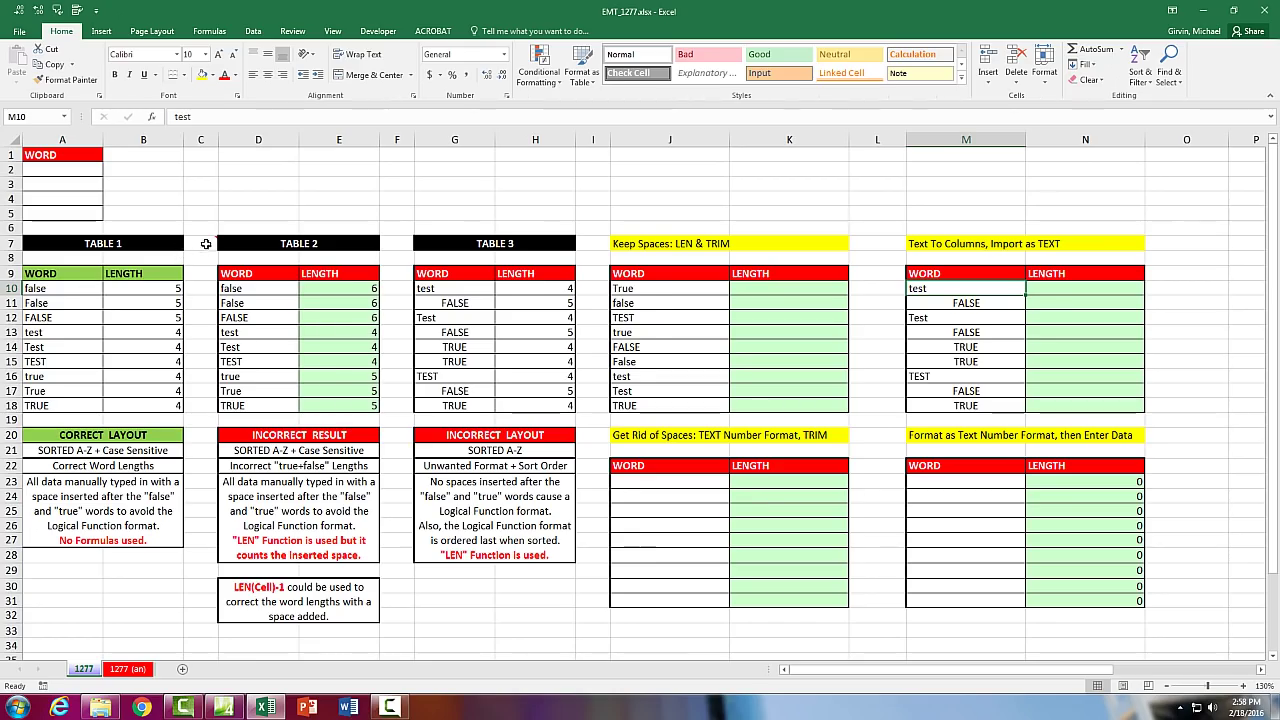
- Inspect the test, Test and lowercase true entries in Table 1
mouse_move(206, 243)
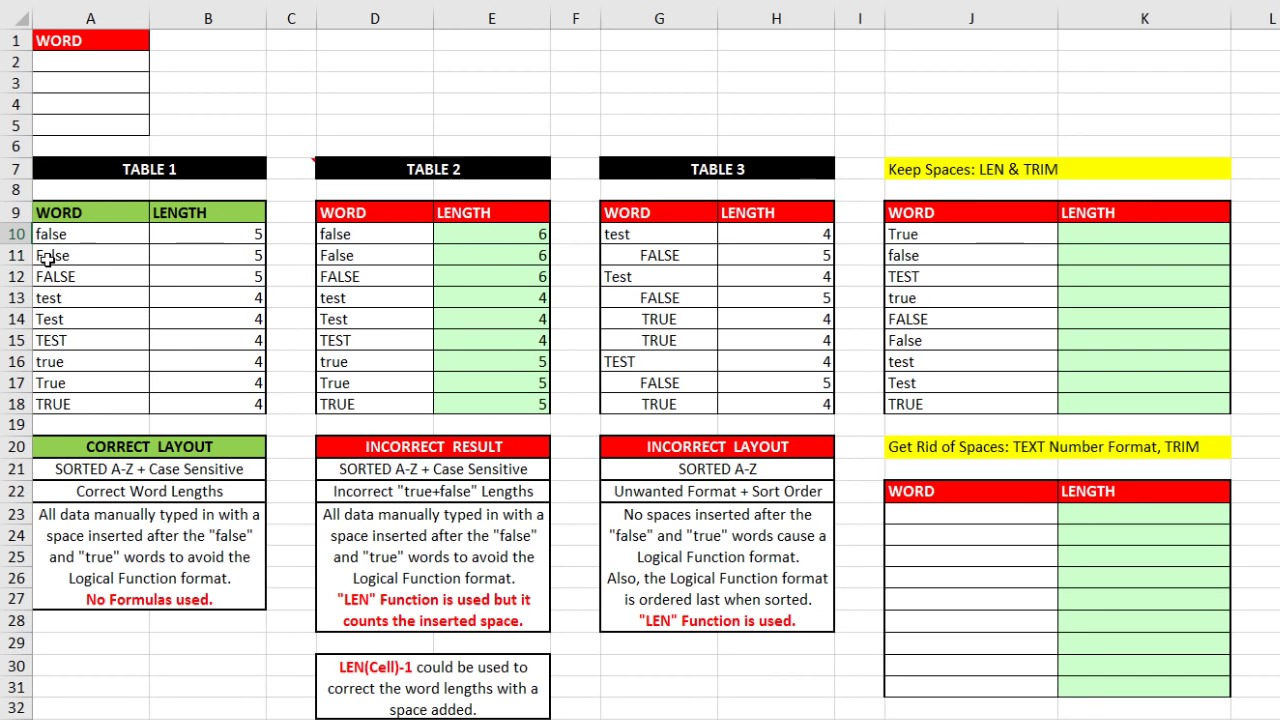
click(77, 299)
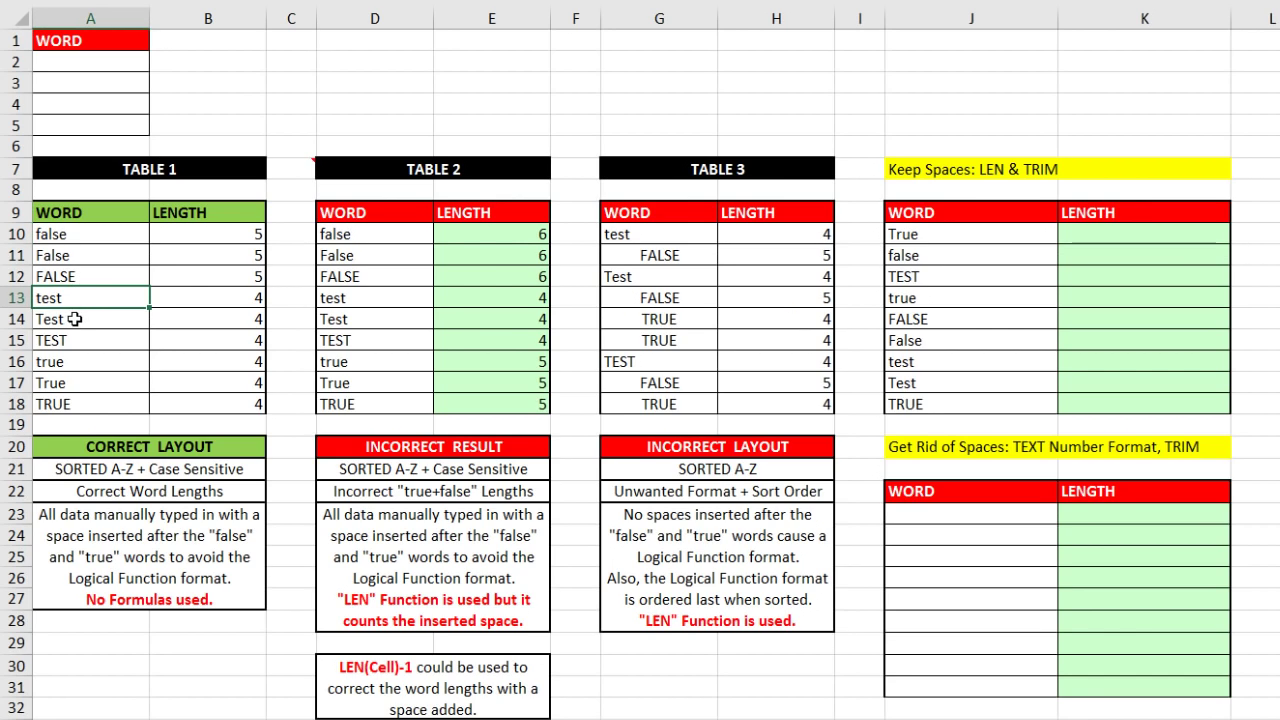
click(76, 319)
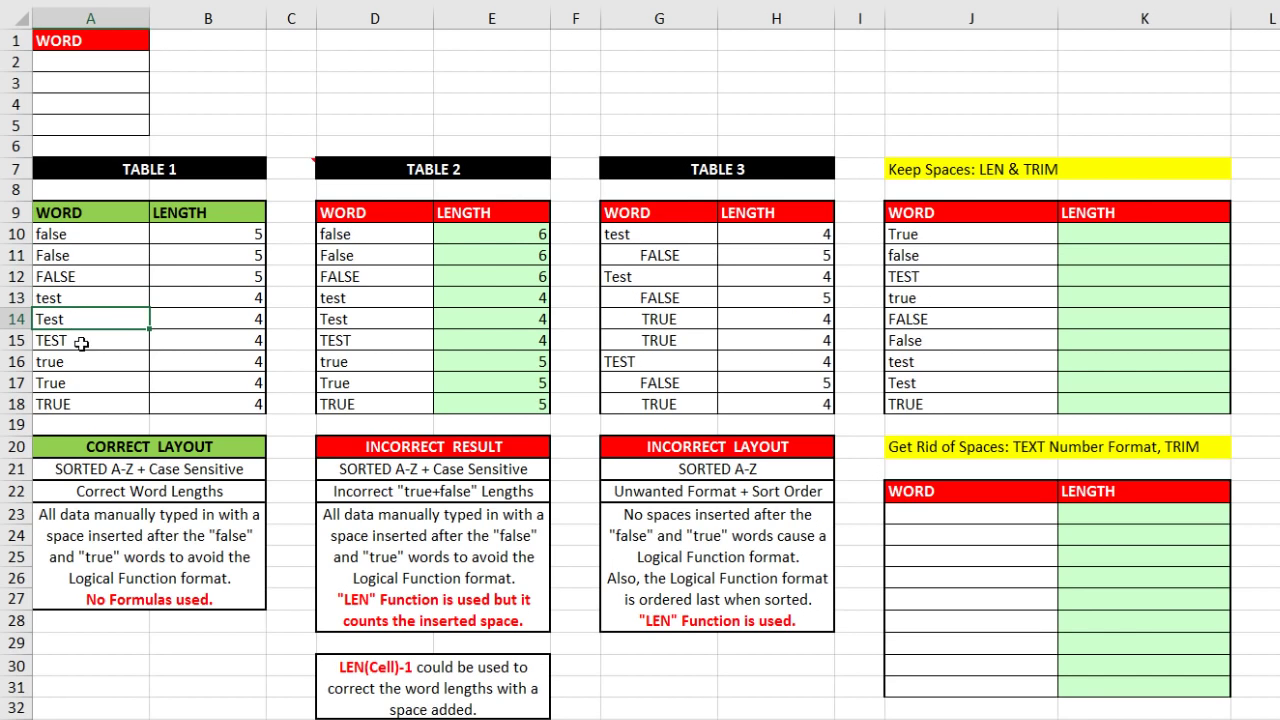
click(84, 363)
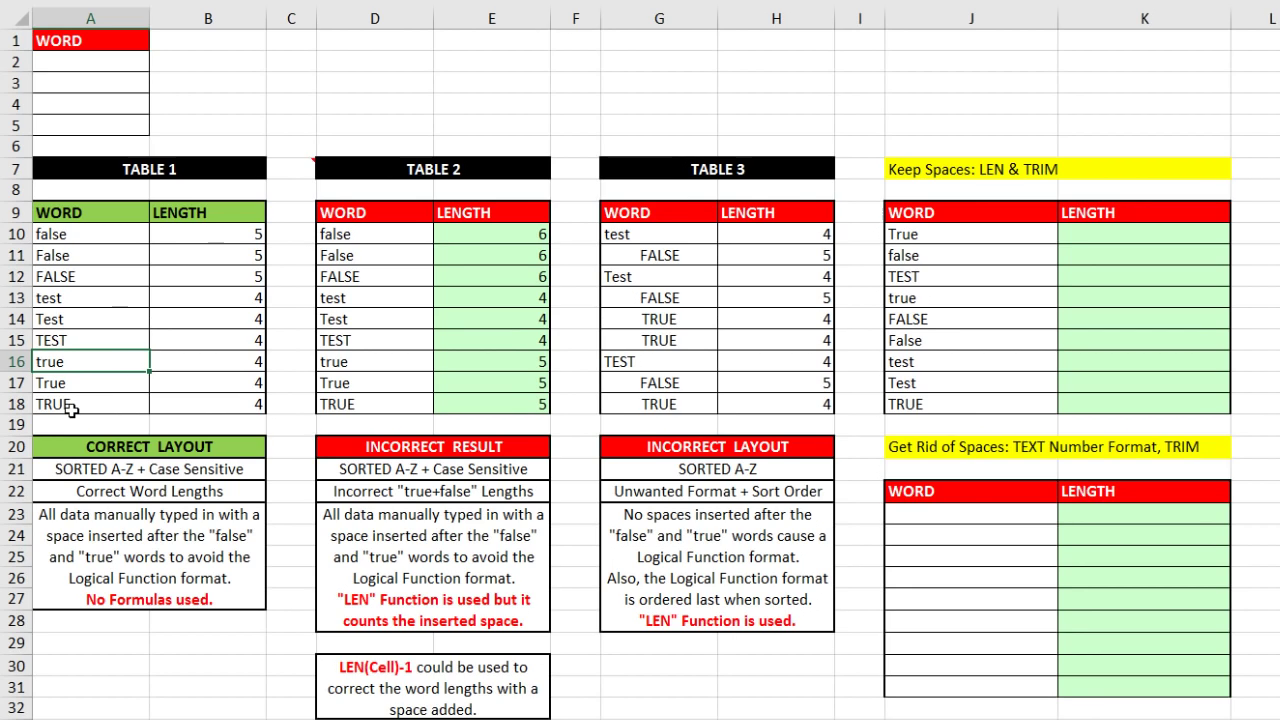
- Enter false in cell A2 under WORD, which Excel turns into FALSE
click(117, 65)
text(f)
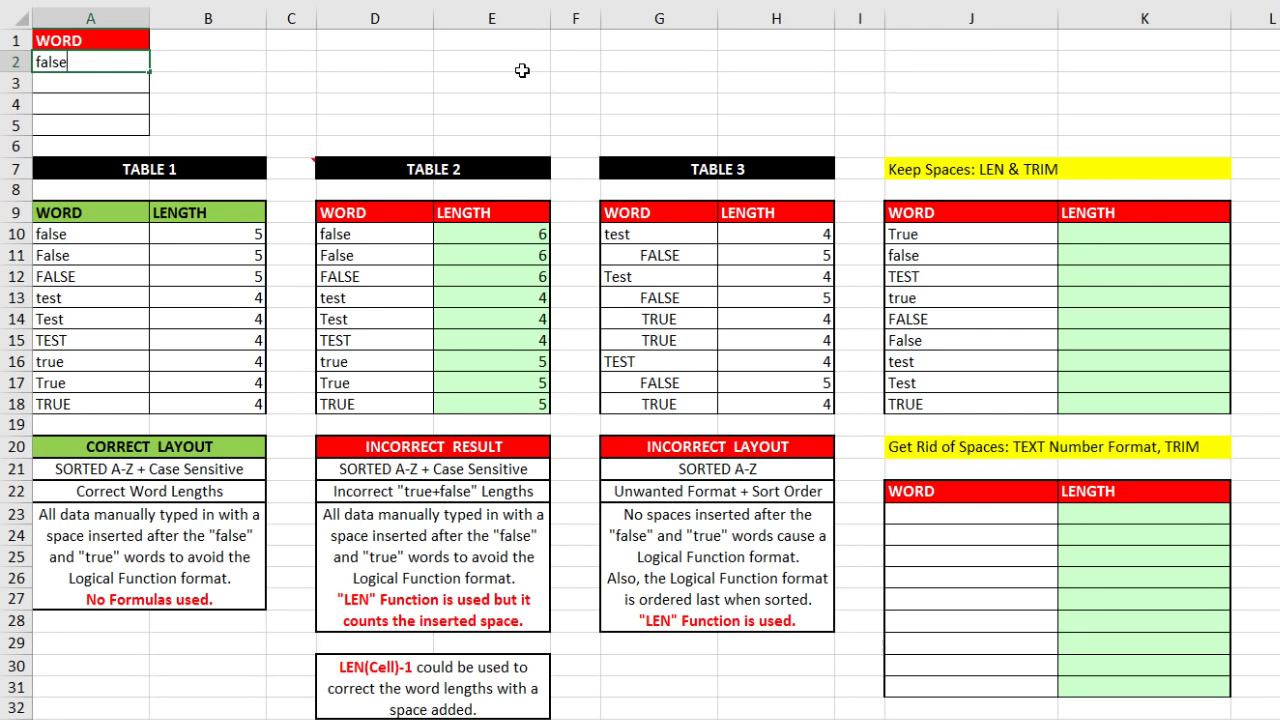
text(alse)
key(Return)
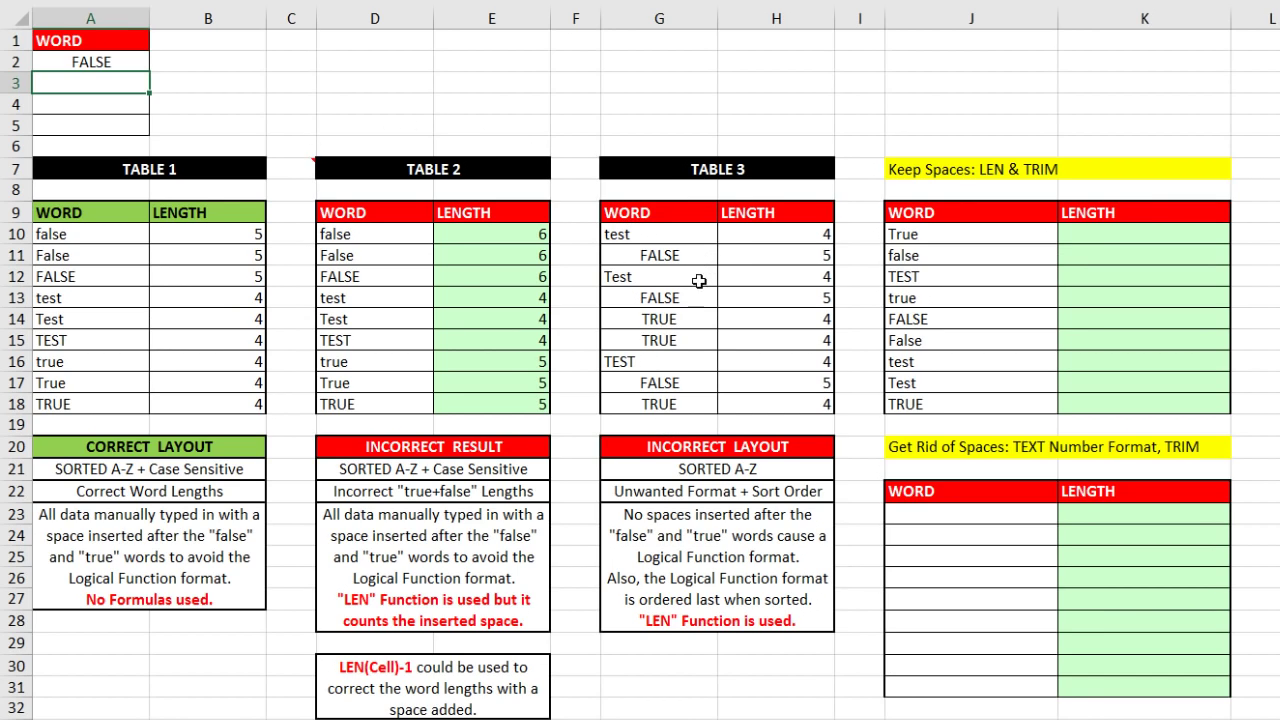
click(679, 236)
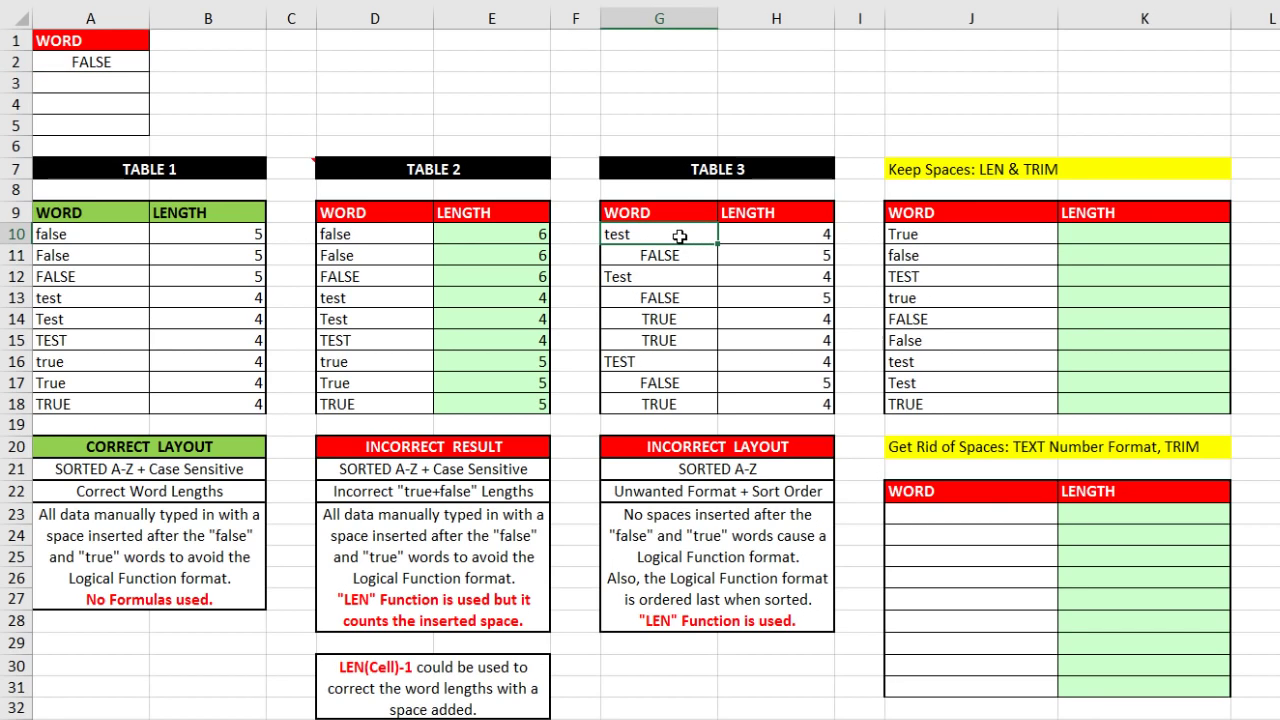
right_click(679, 236)
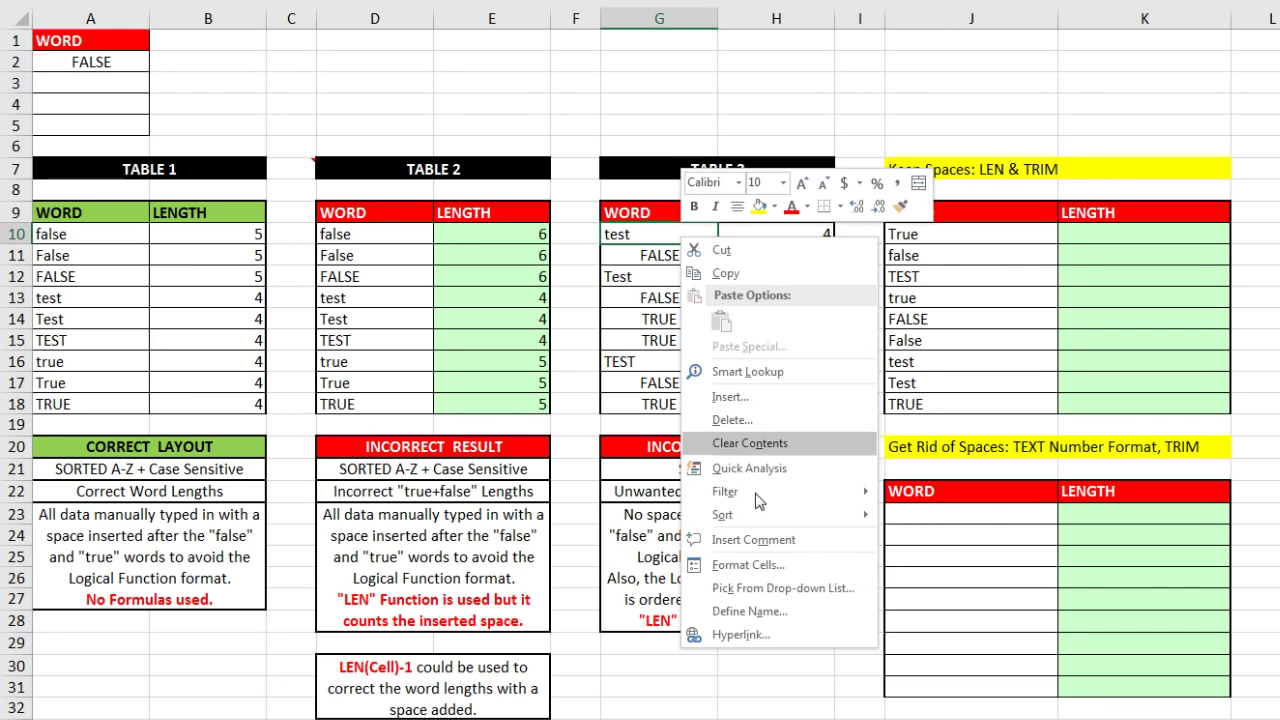
mouse_move(757, 518)
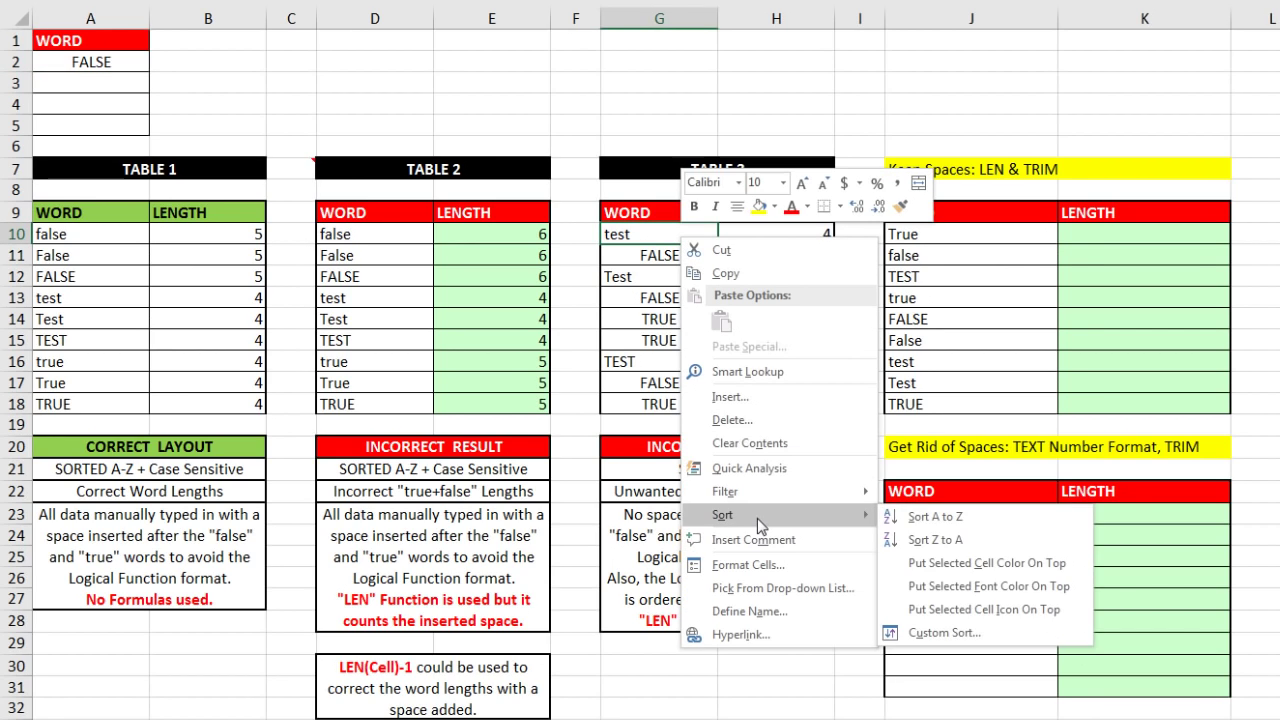
click(931, 516)
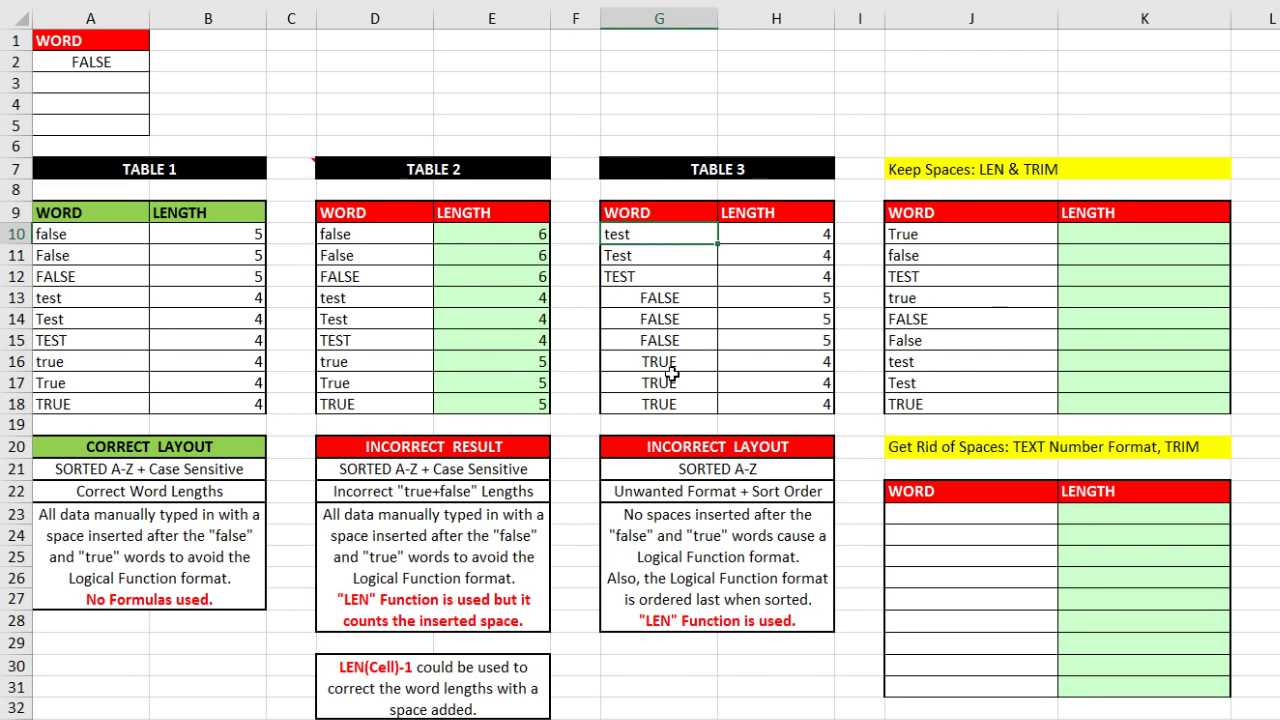
key(ctrl+z)
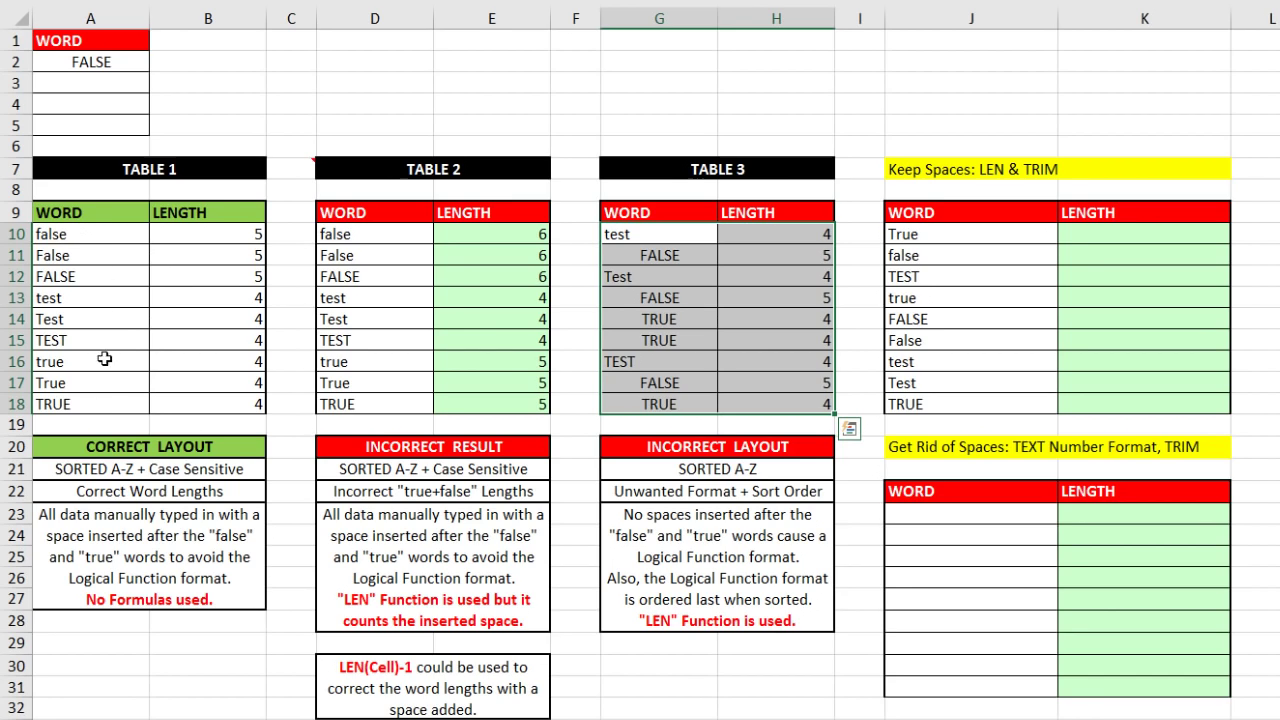
click(89, 236)
click(90, 260)
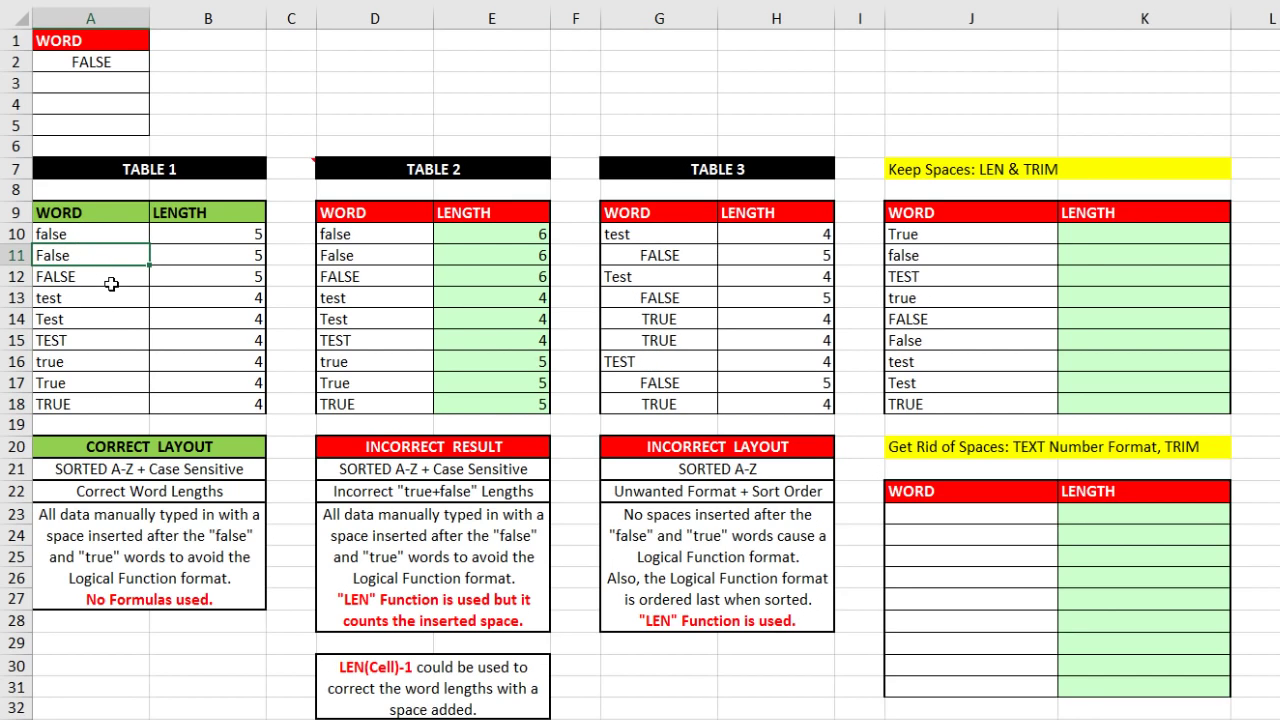
click(109, 284)
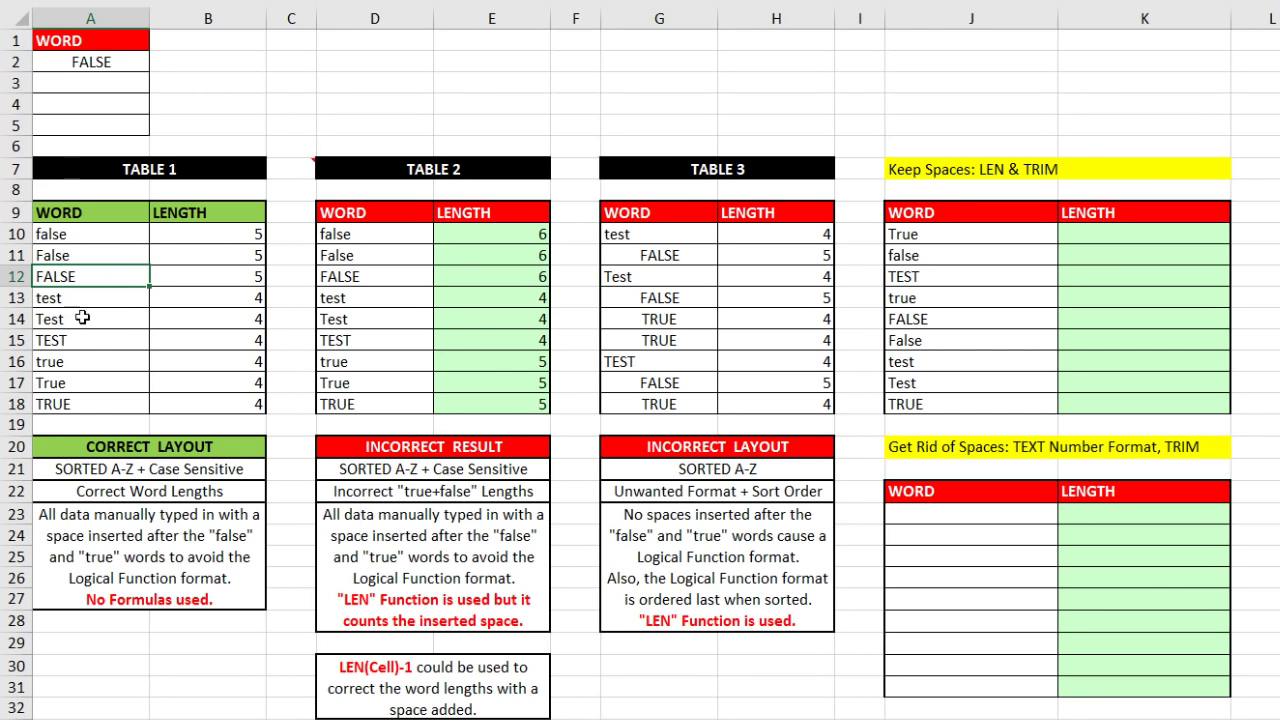
click(223, 237)
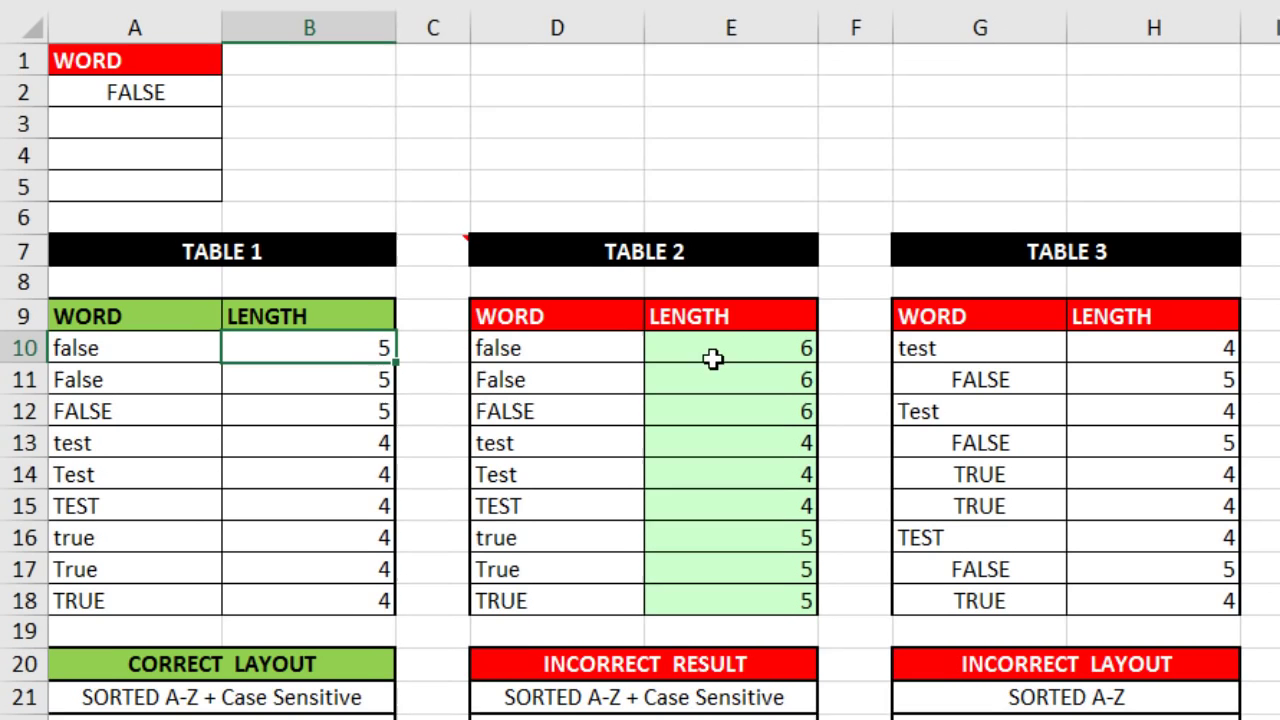
- Inspect the =LEN(D10) formula in E10 and the trailing space after false in D10
double_click(583, 296)
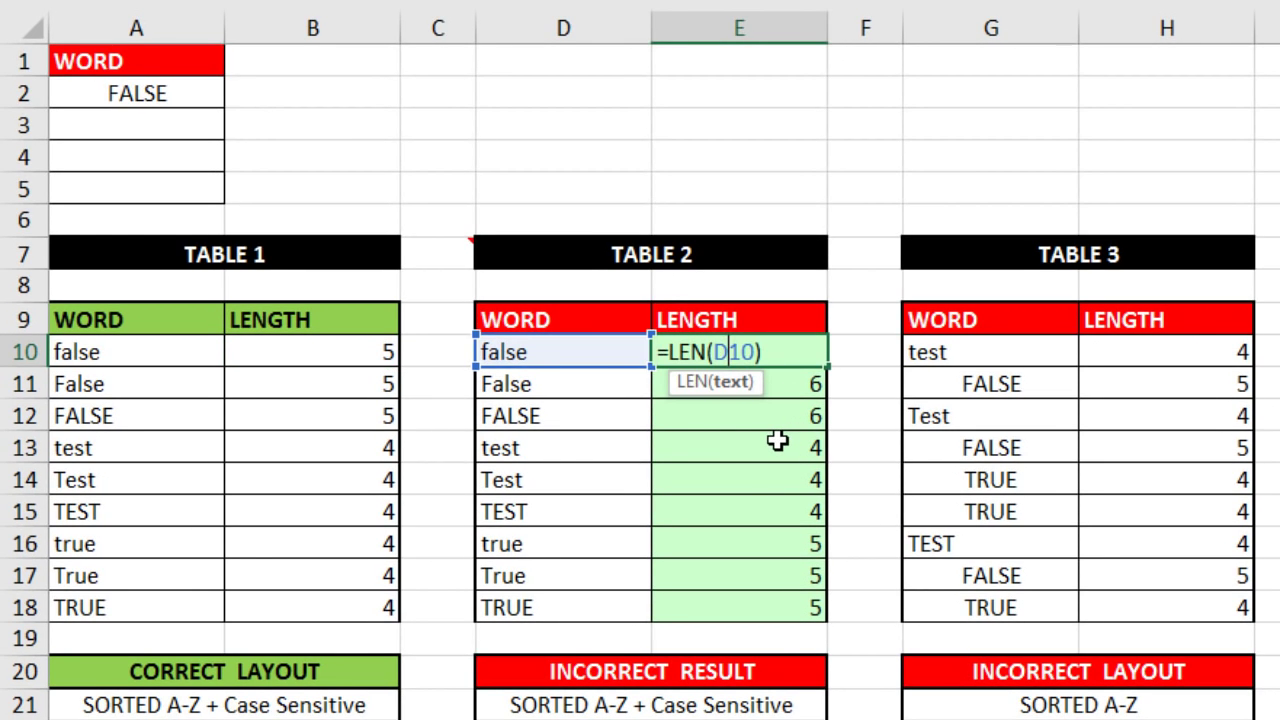
key(Escape)
double_click(604, 358)
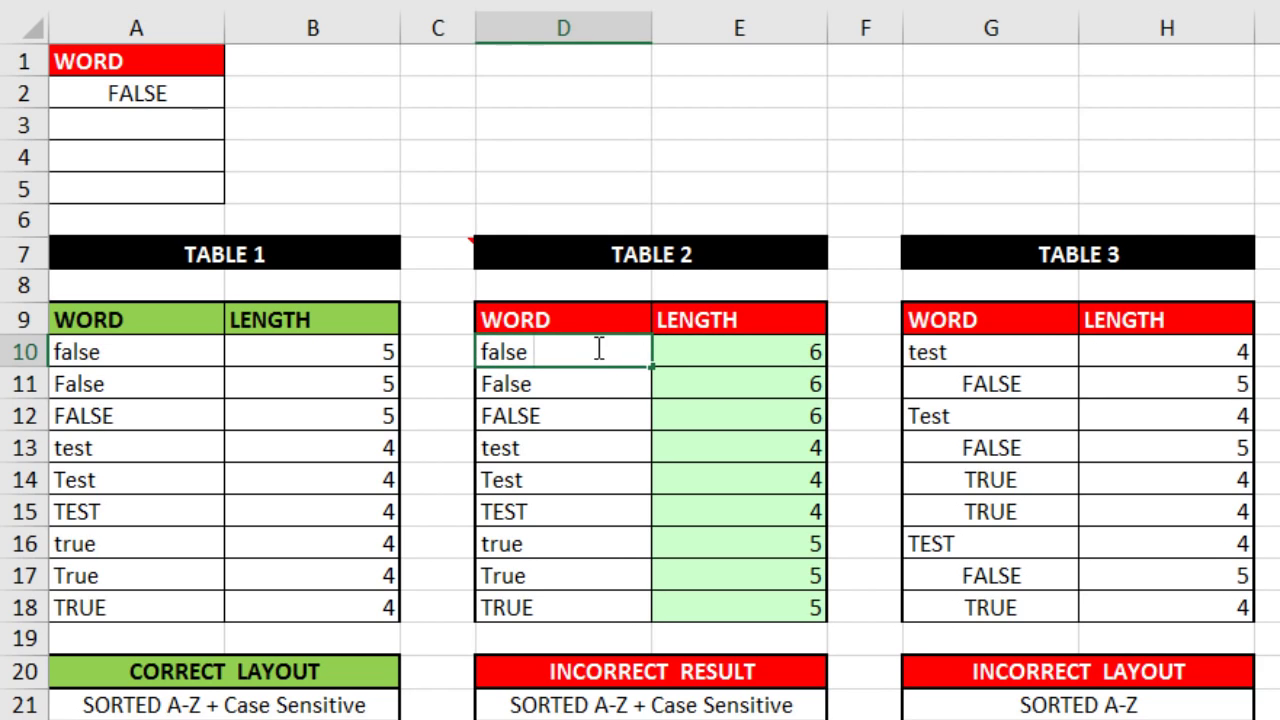
click(600, 382)
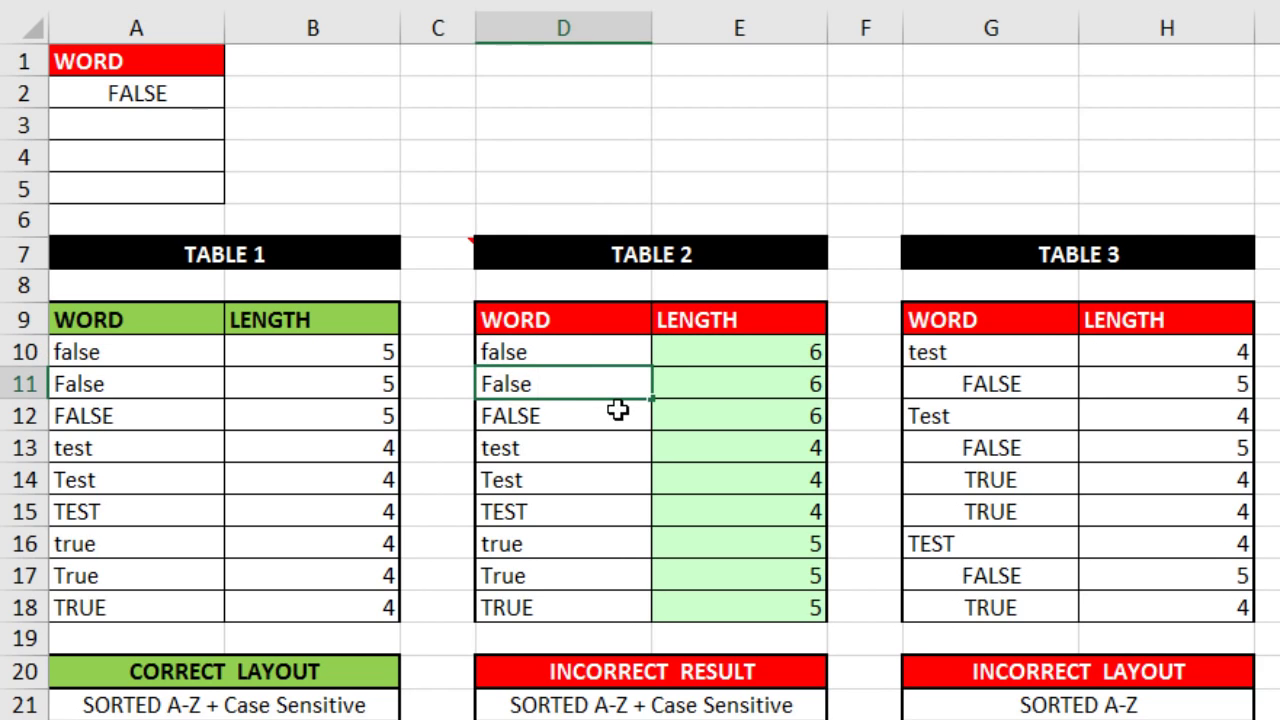
- Enter false in cell A3 so it stays lowercase text
click(172, 125)
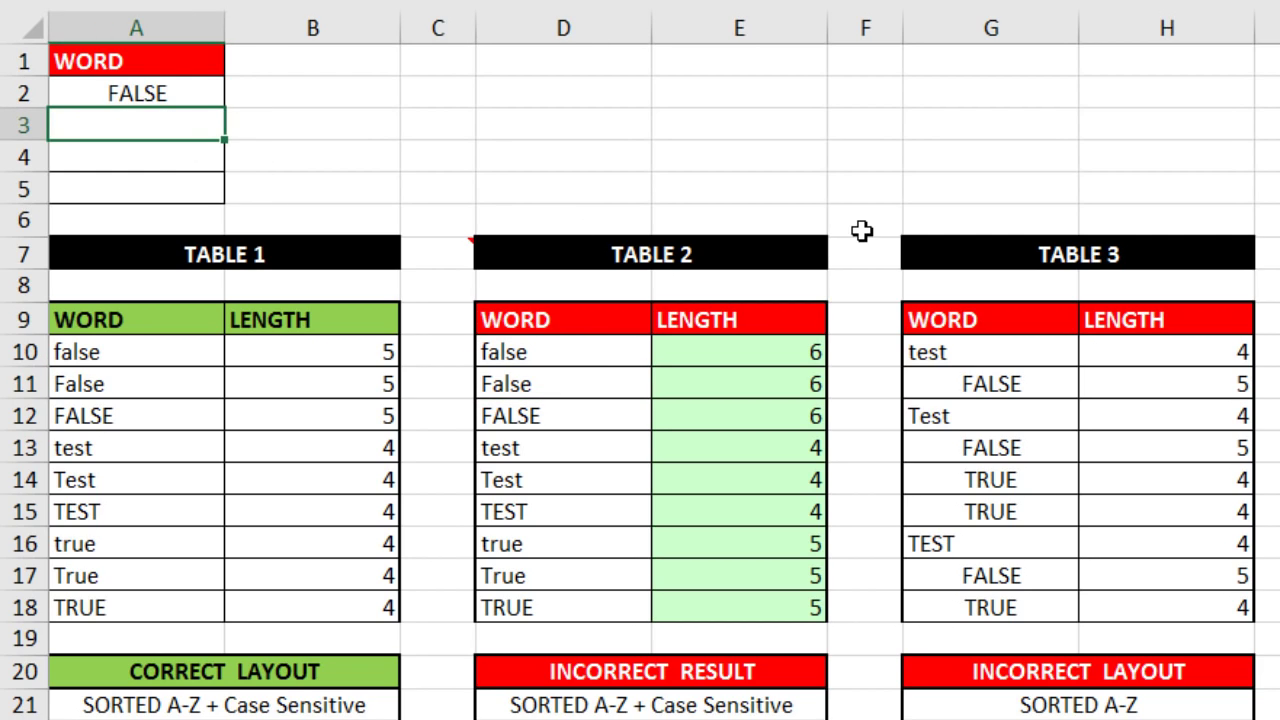
text(false)
key(Return)
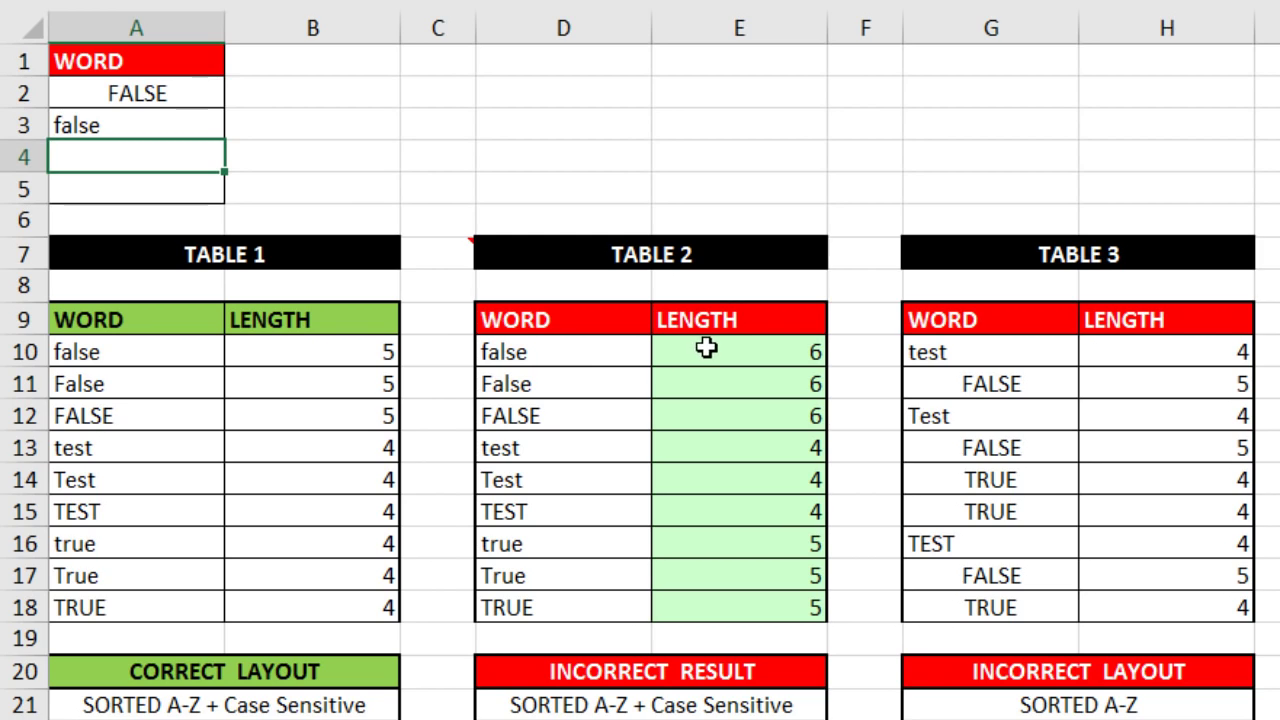
- Recheck the E10 LEN formula and the trailing spaces in D10 and D13
double_click(670, 356)
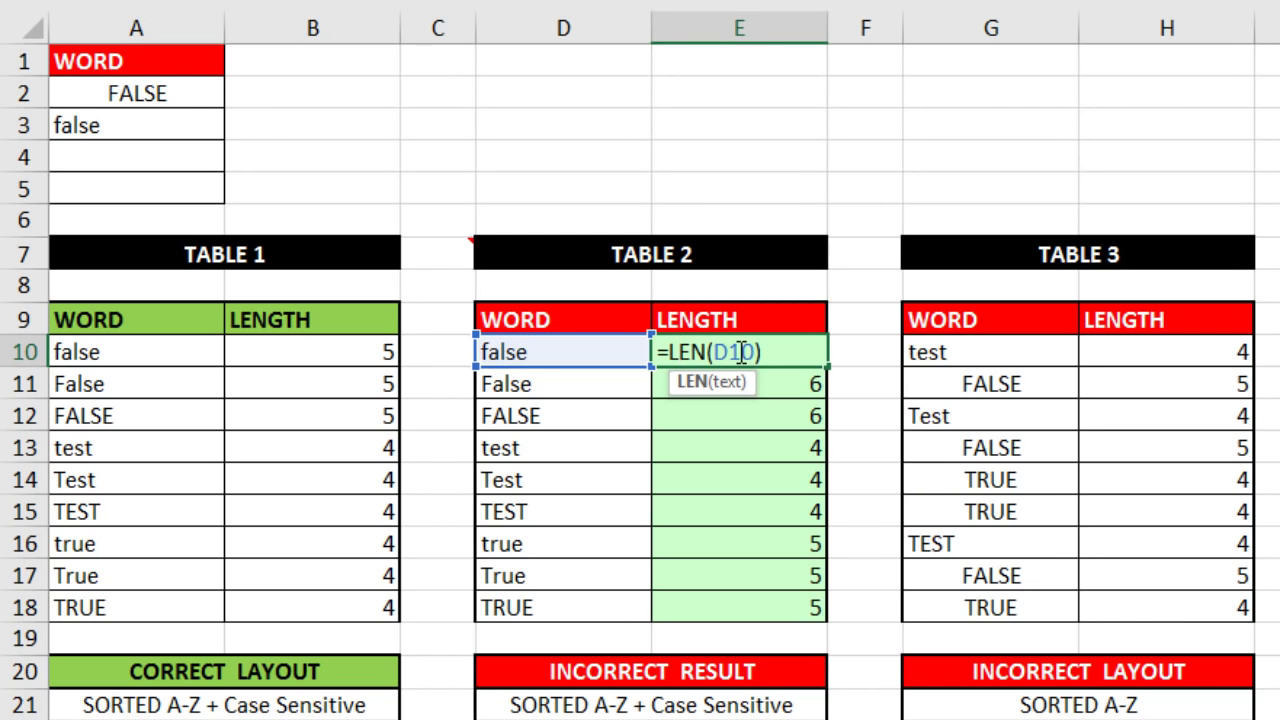
key(Escape)
click(617, 357)
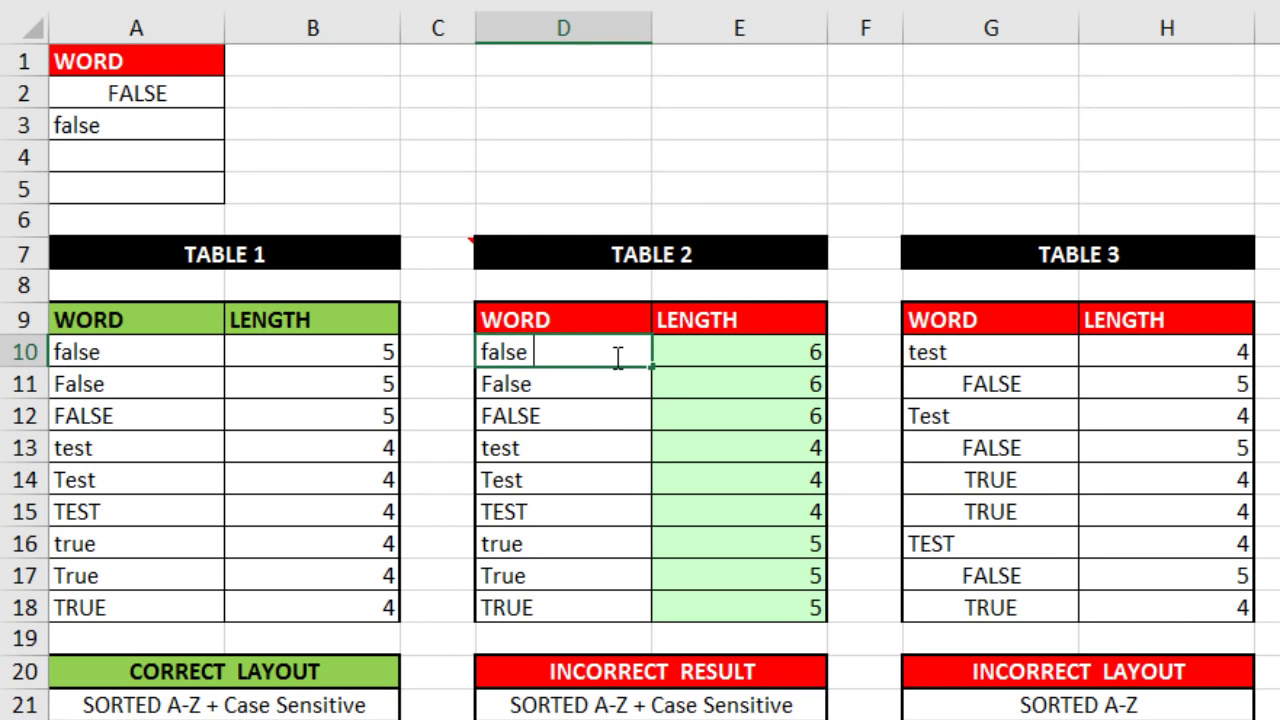
double_click(610, 451)
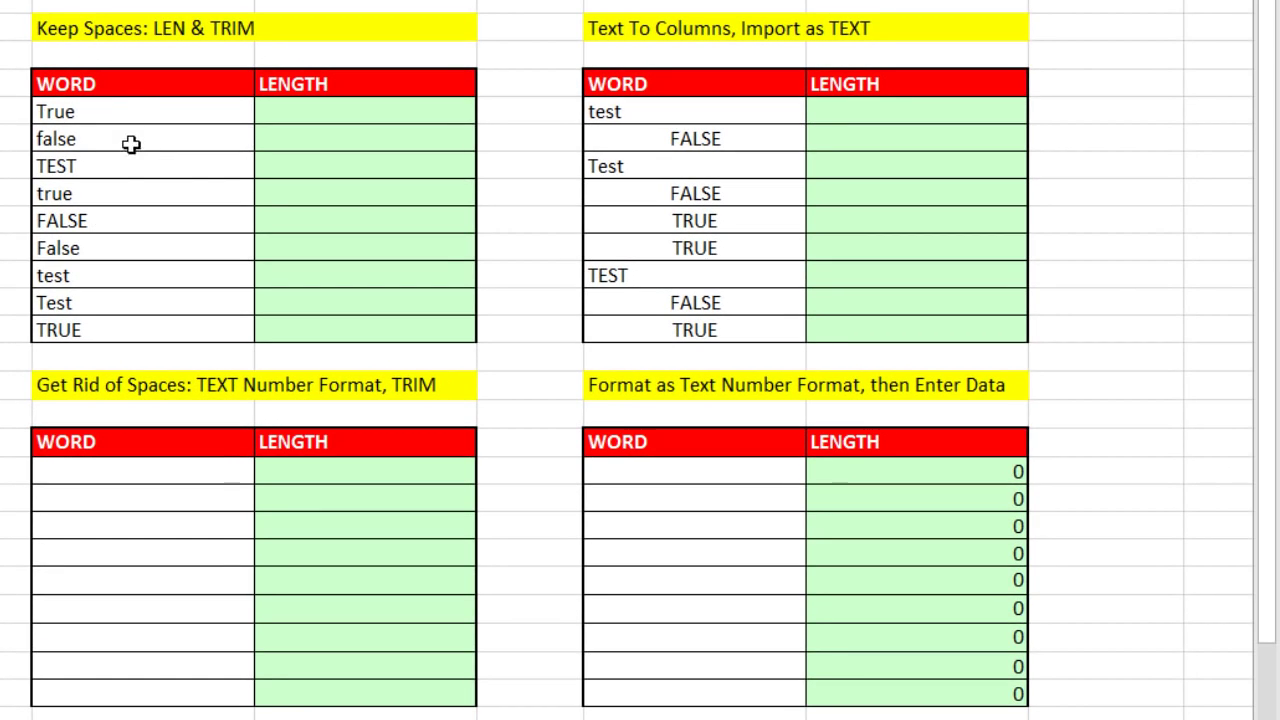
- Check the True, false and TEST entries in the Keep Spaces table for extra spaces
double_click(134, 112)
click(142, 147)
double_click(152, 166)
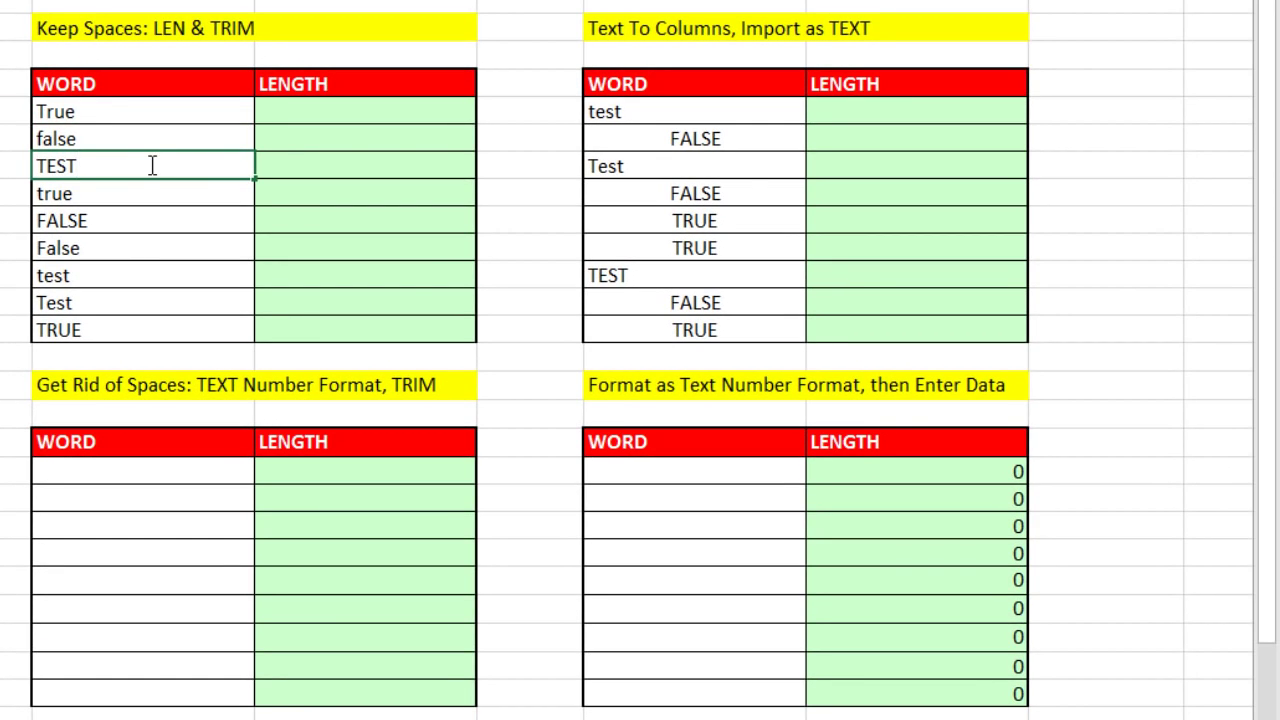
- Enter =LEN(TRIM(J10)) beside True and copy it down the whole LENGTH column
click(278, 116)
text(=len)
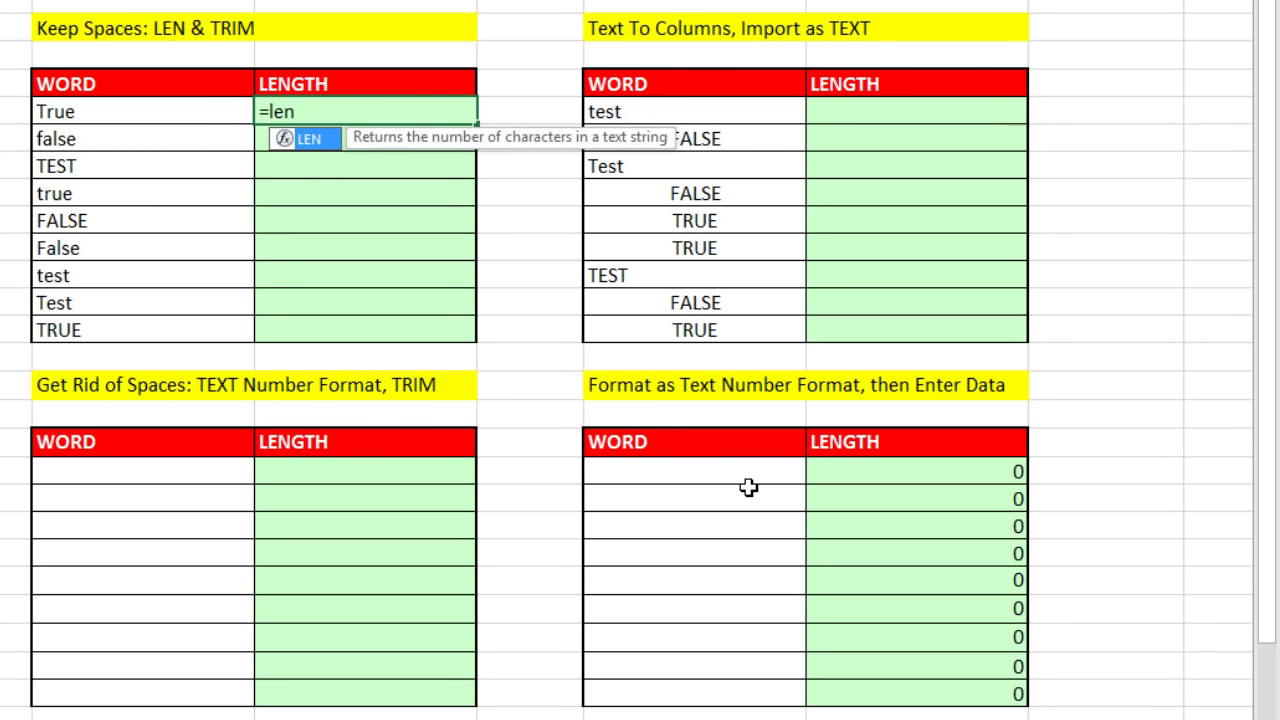
key(Tab)
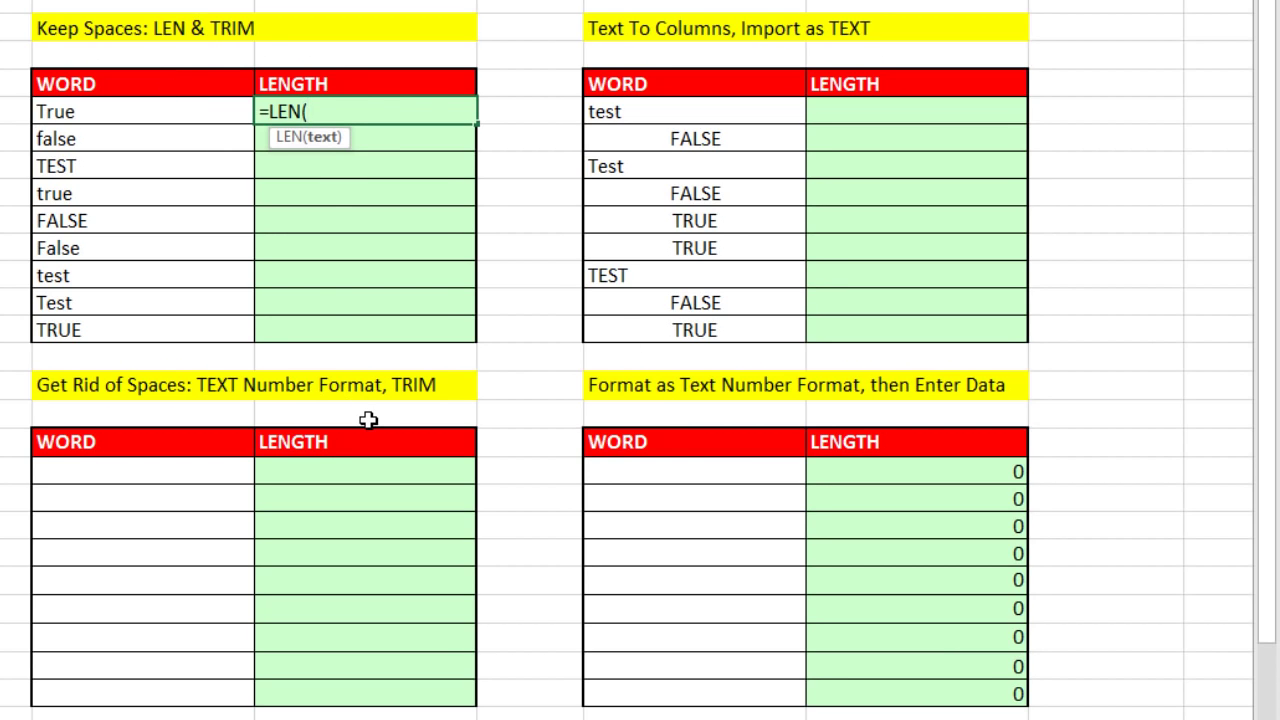
text(trim)
key(Tab)
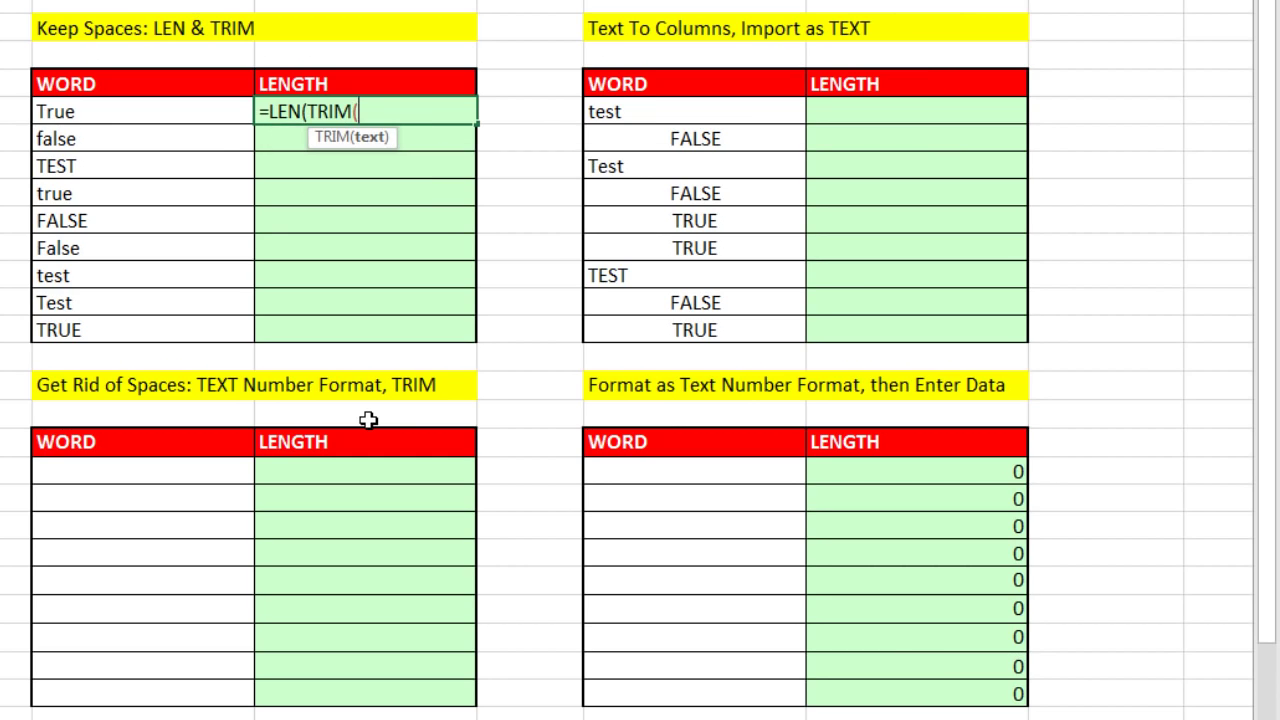
click(80, 115)
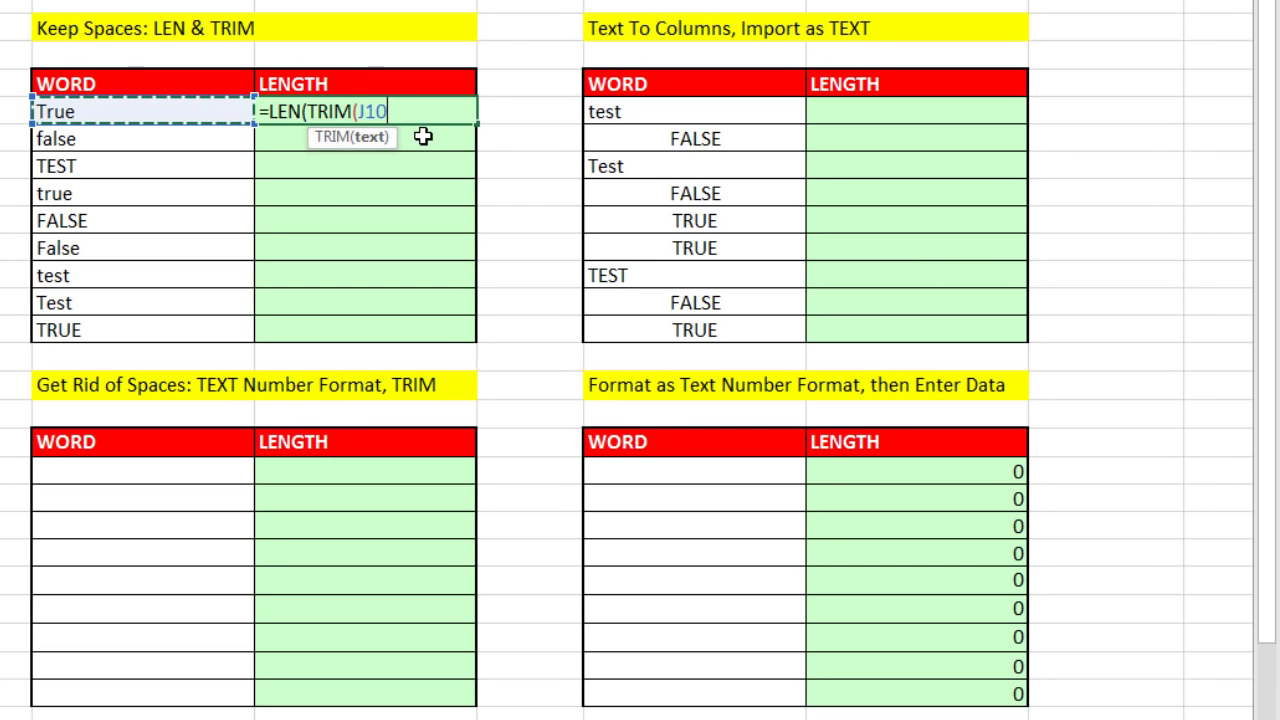
text()))
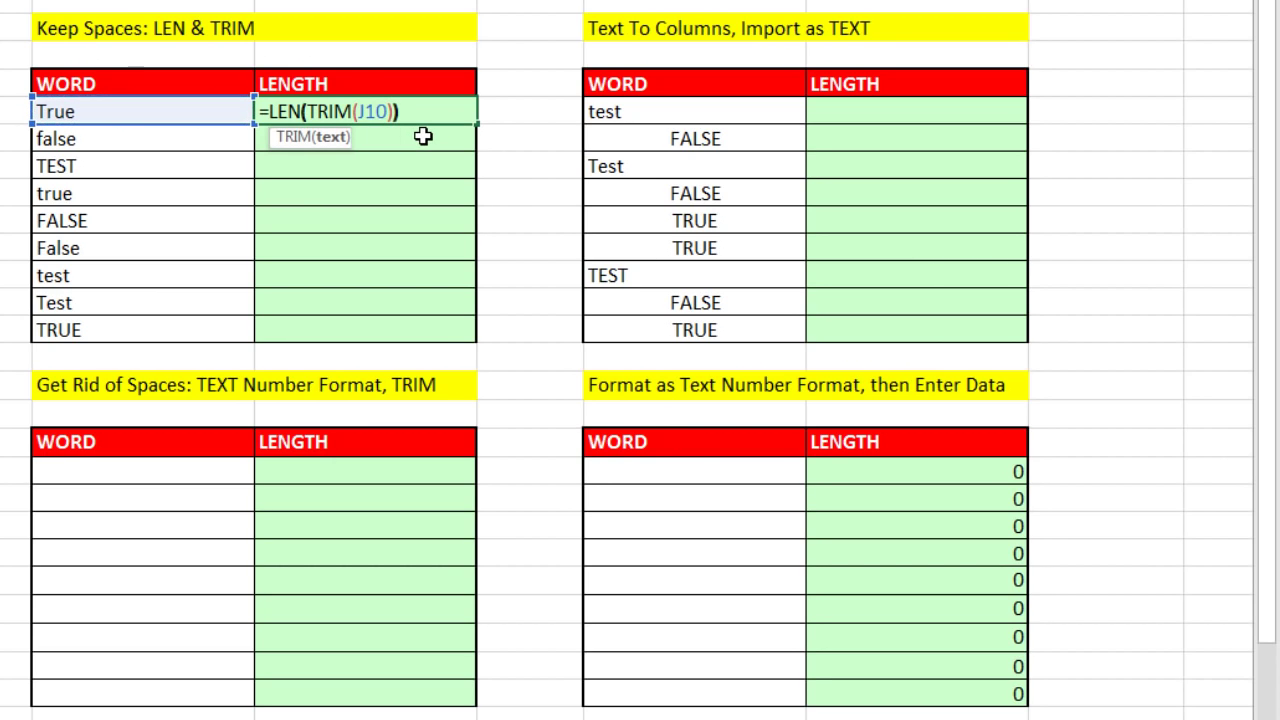
key(ctrl+Return)
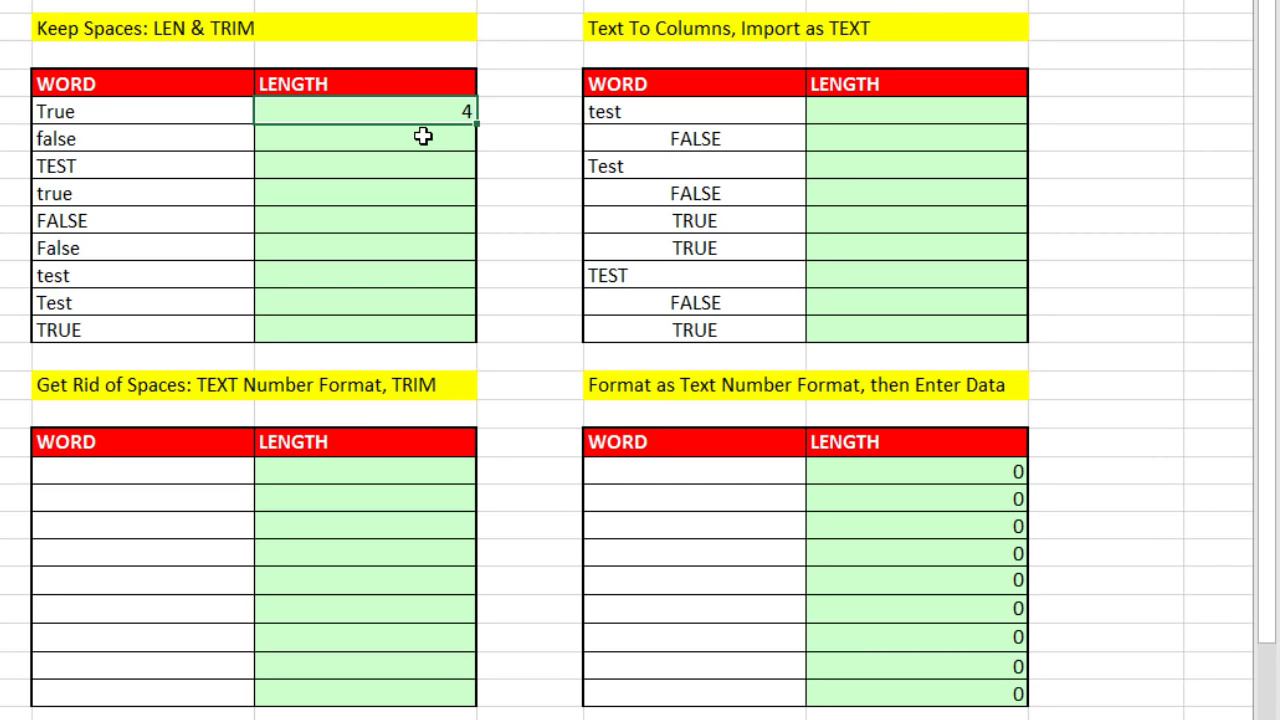
double_click(220, 100)
click(468, 120)
double_click(479, 126)
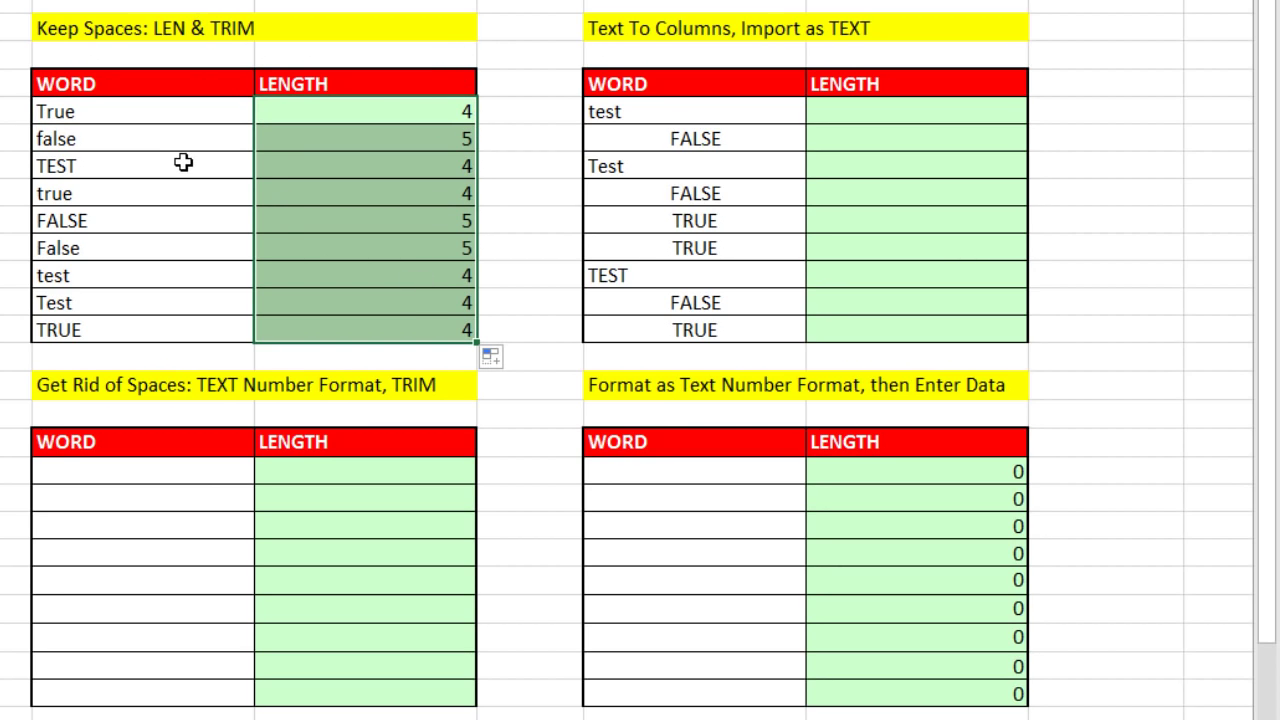
- Sort the WORD column A to Z, putting the three false variants first
right_click(122, 143)
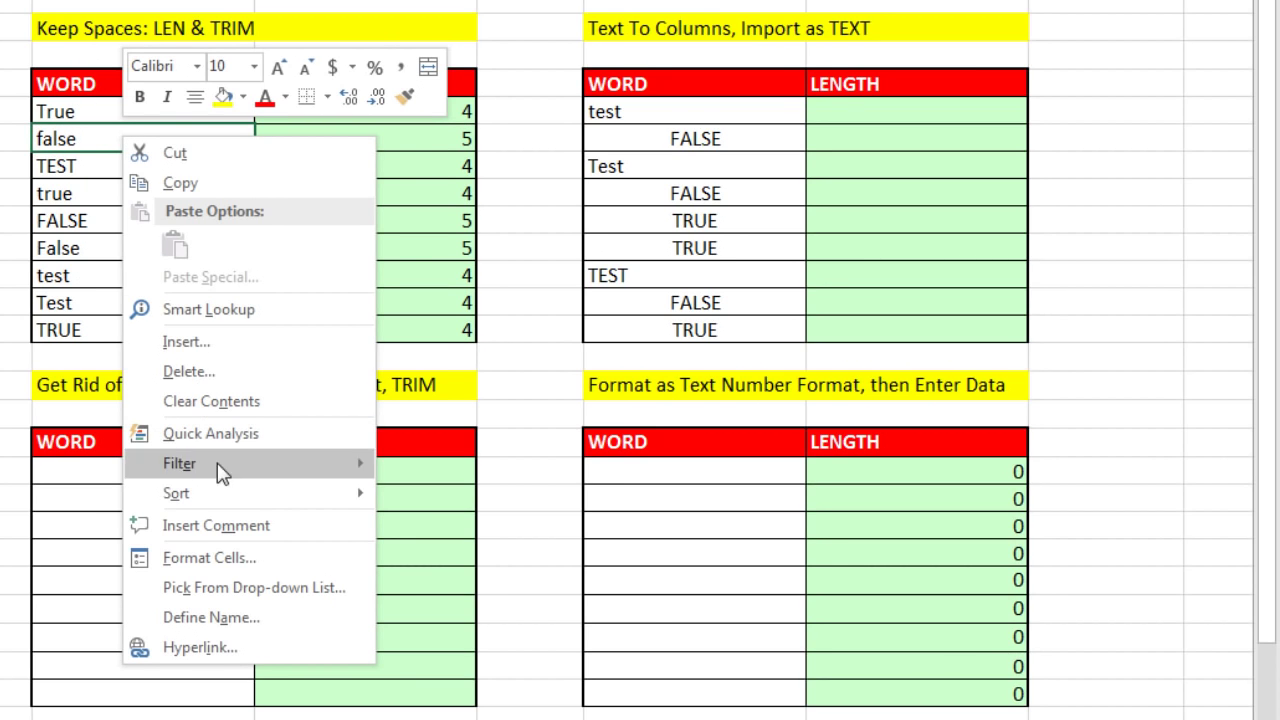
mouse_move(224, 494)
click(420, 497)
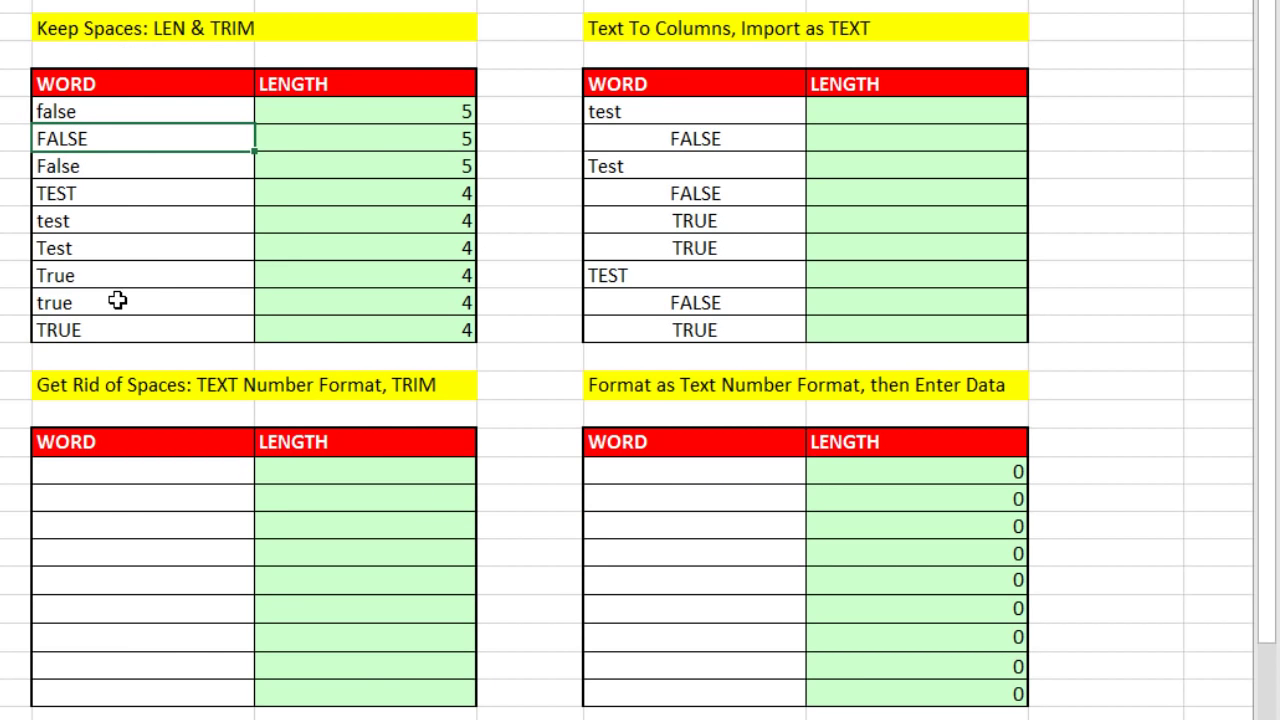
click(112, 112)
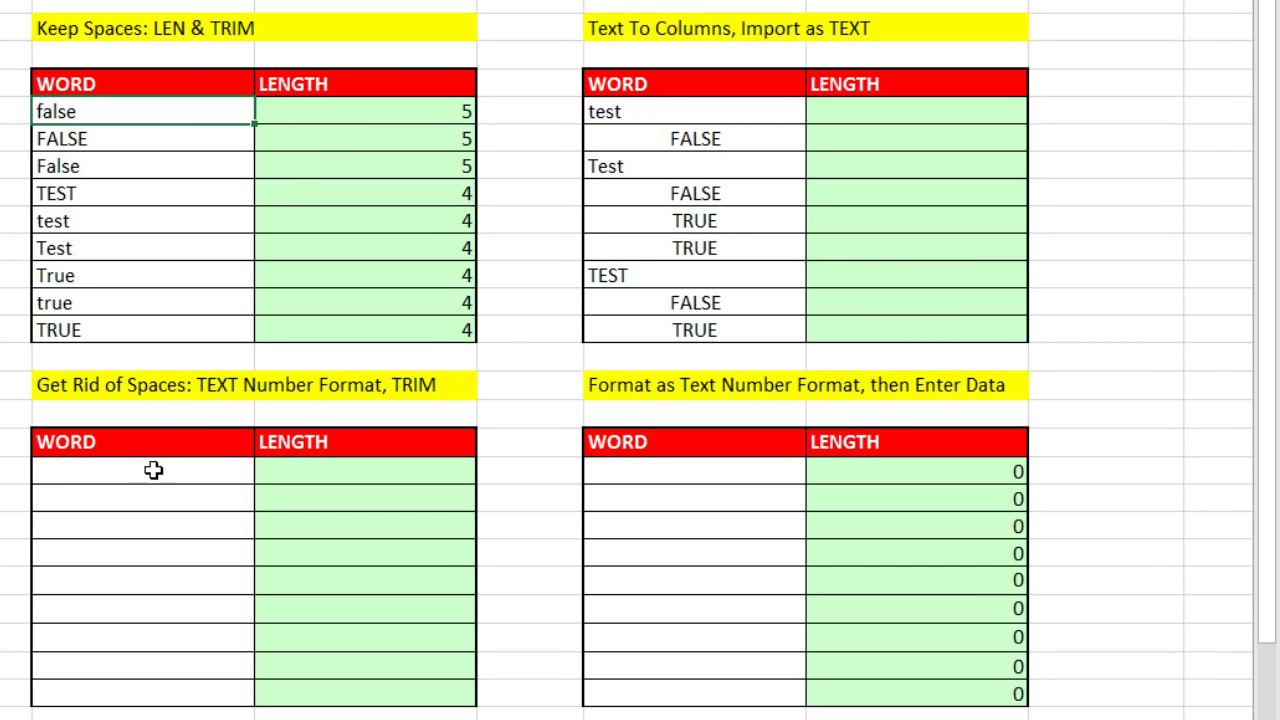
- Apply the Text number format to J23:J31 through the Format Cells dialog
drag(132, 469, 145, 699)
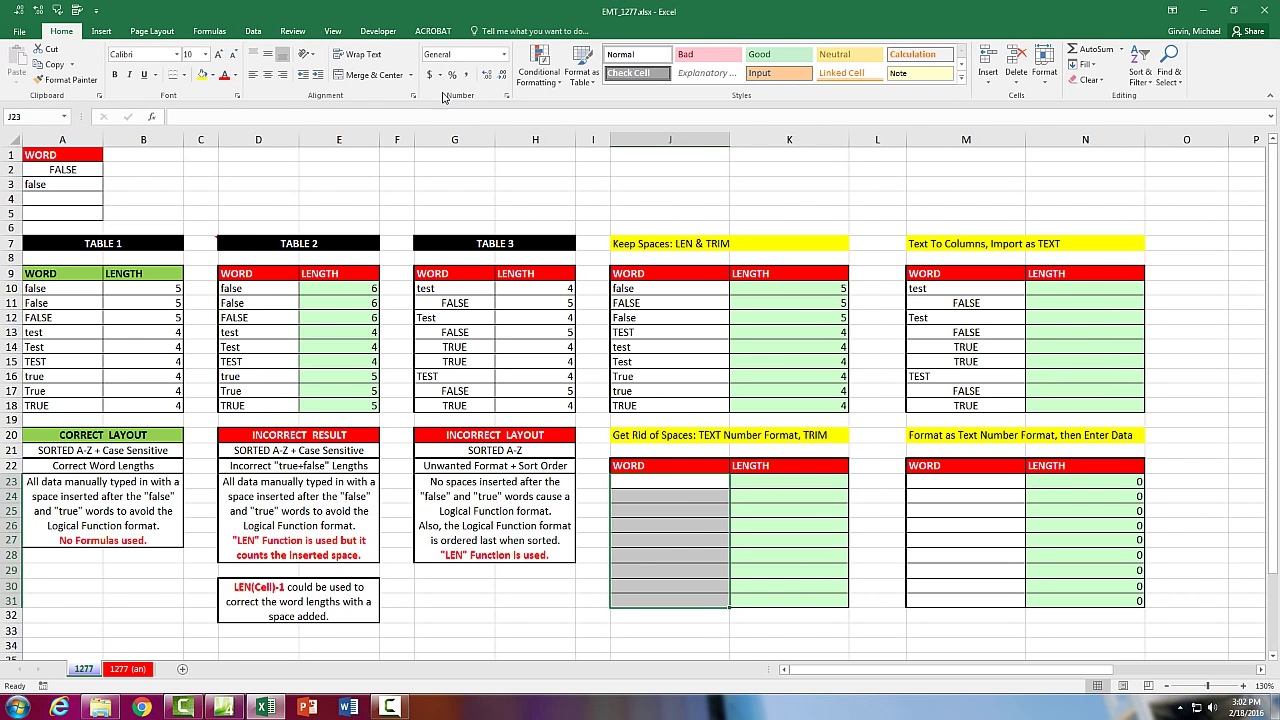
click(504, 54)
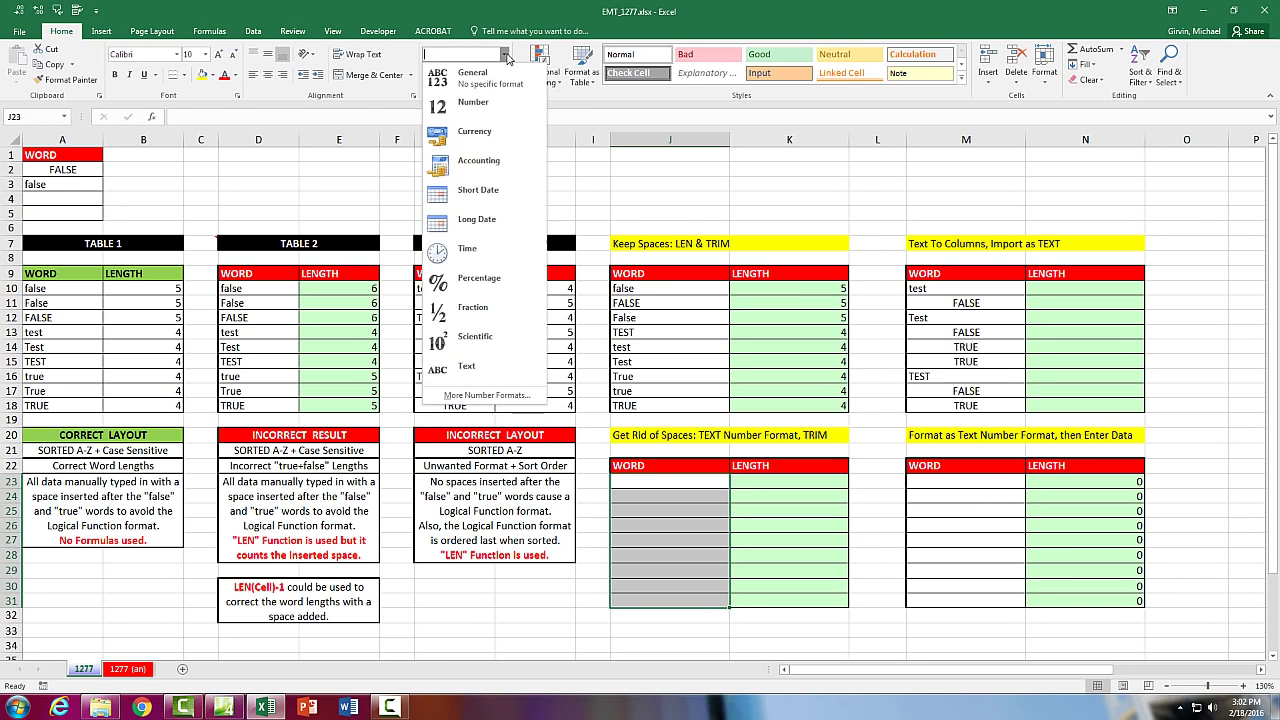
click(490, 376)
key(ctrl+1)
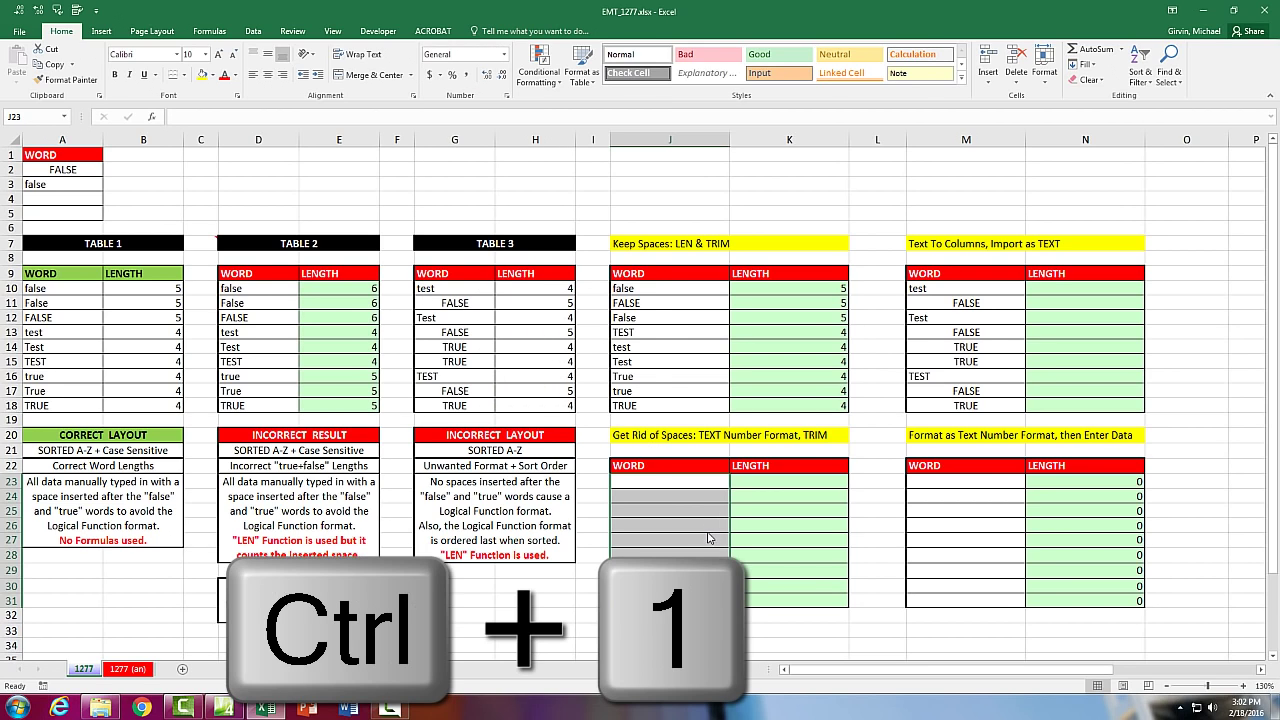
drag(833, 252, 883, 233)
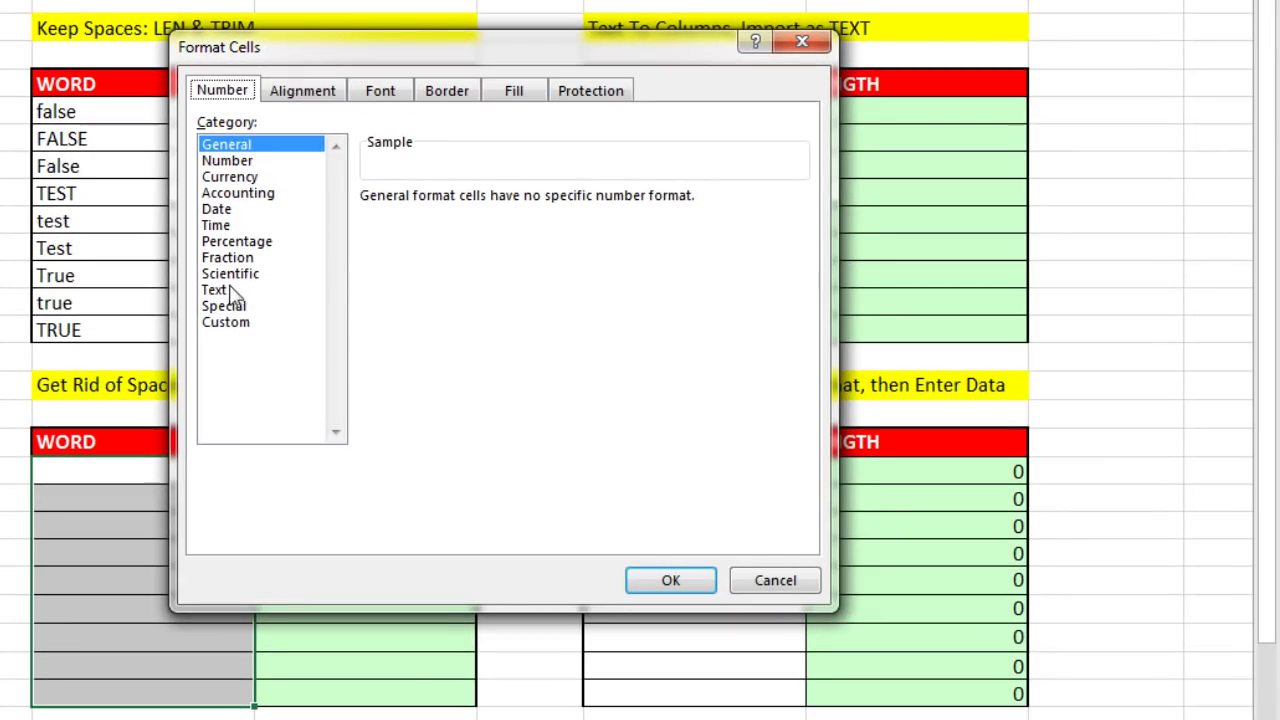
click(608, 358)
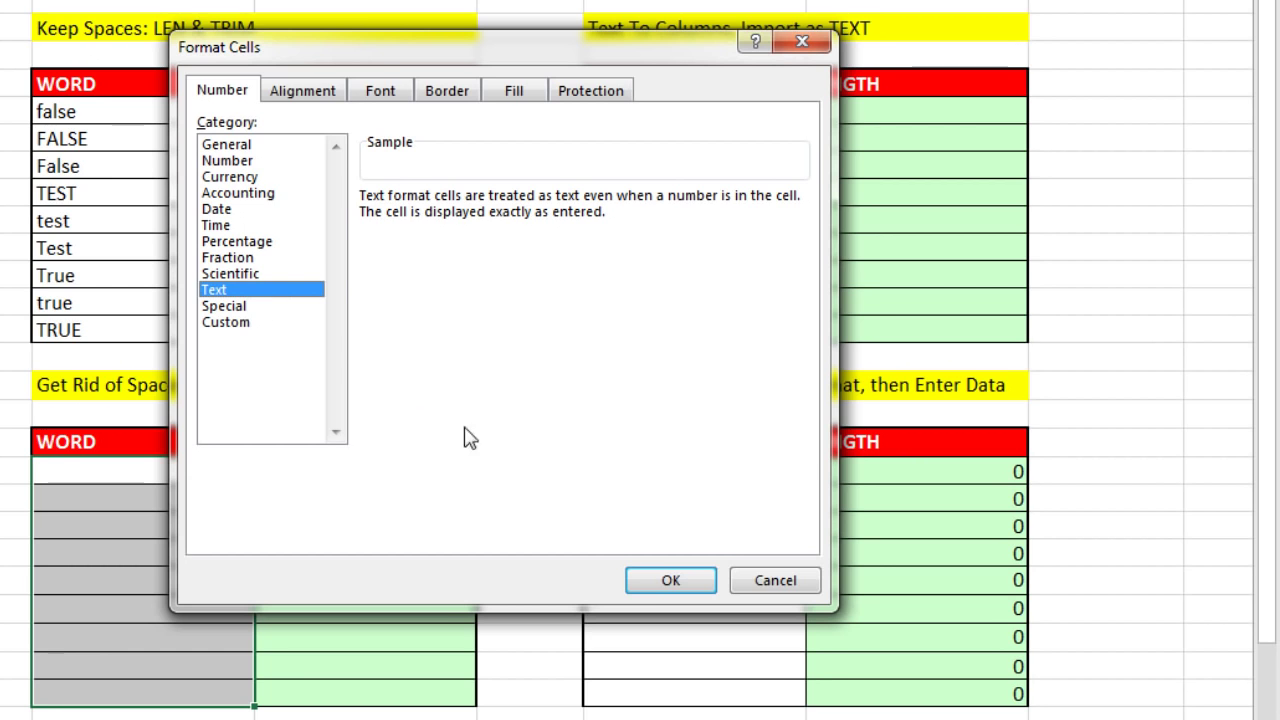
click(667, 588)
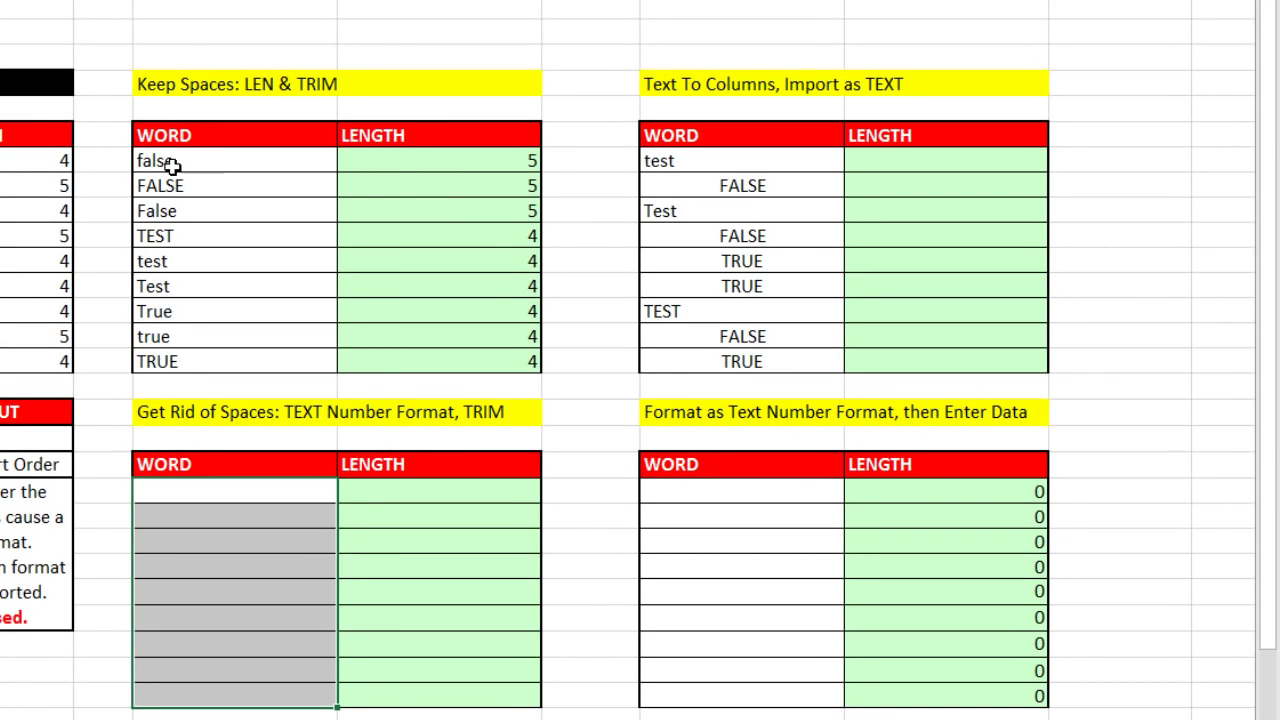
- Enter =TRIM(J10) left of 'false' and fill it down to the TRUE row
click(109, 157)
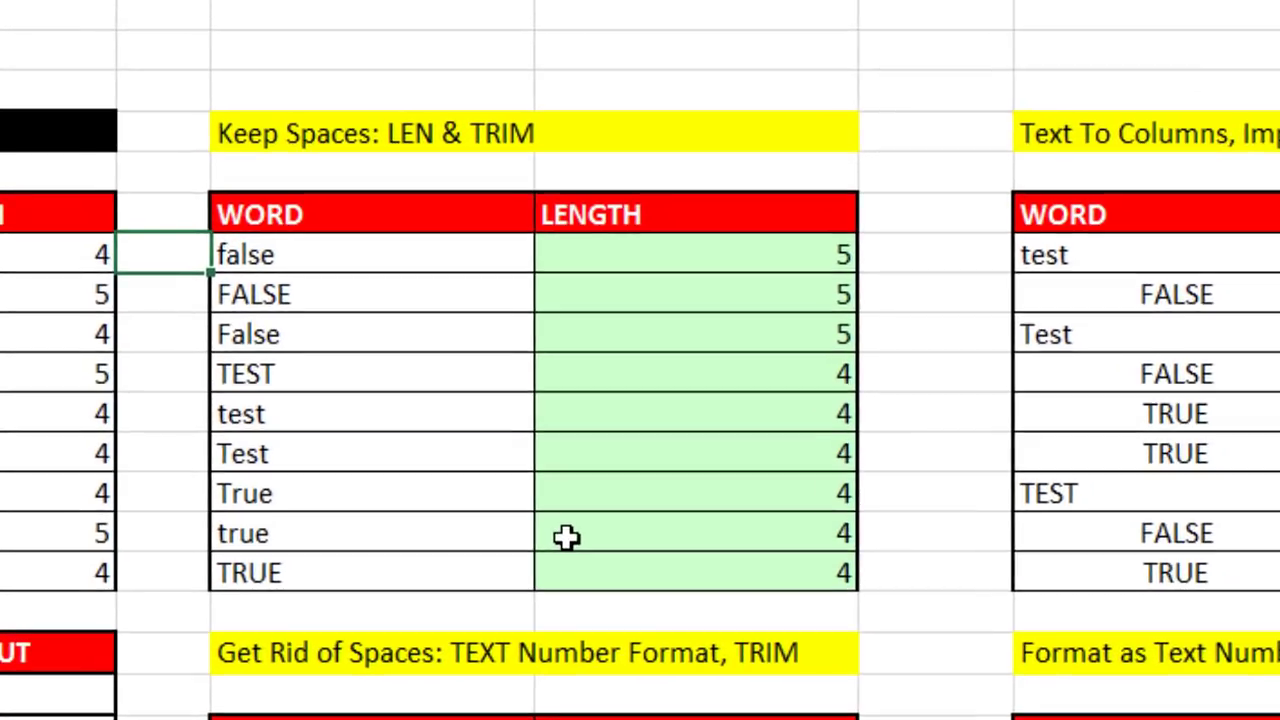
text(=trim)
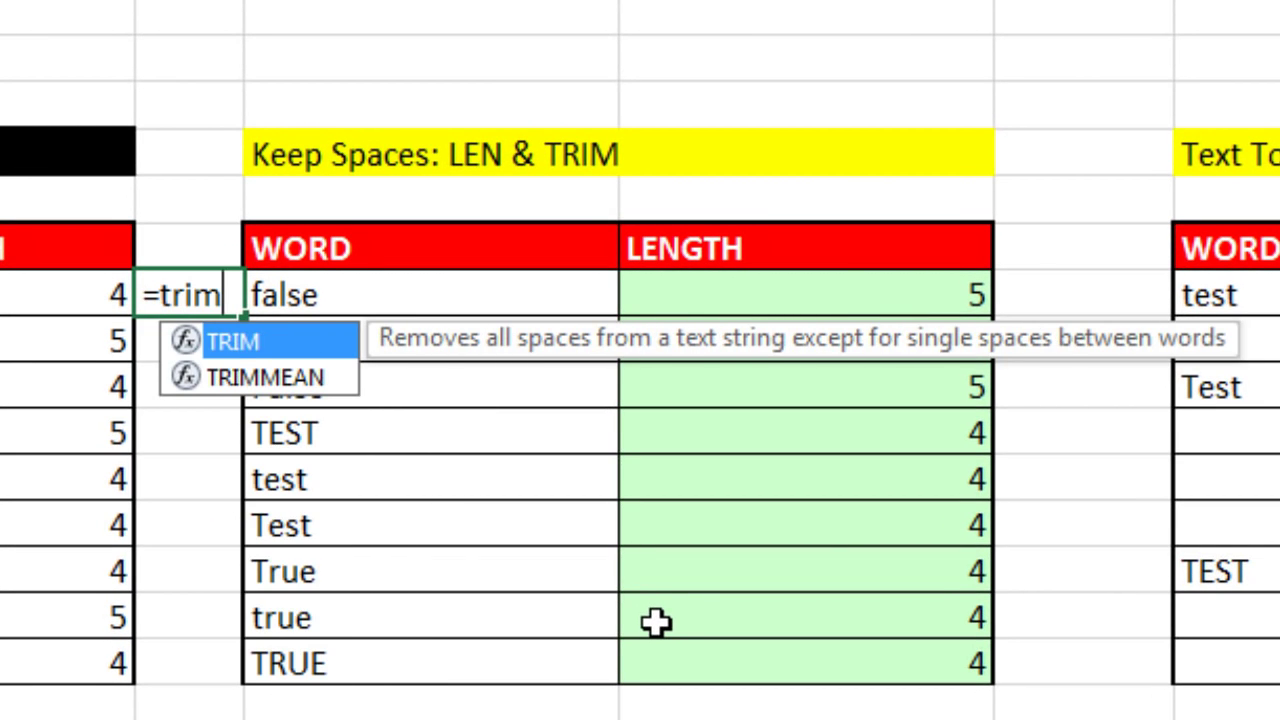
key(Tab)
key(Right)
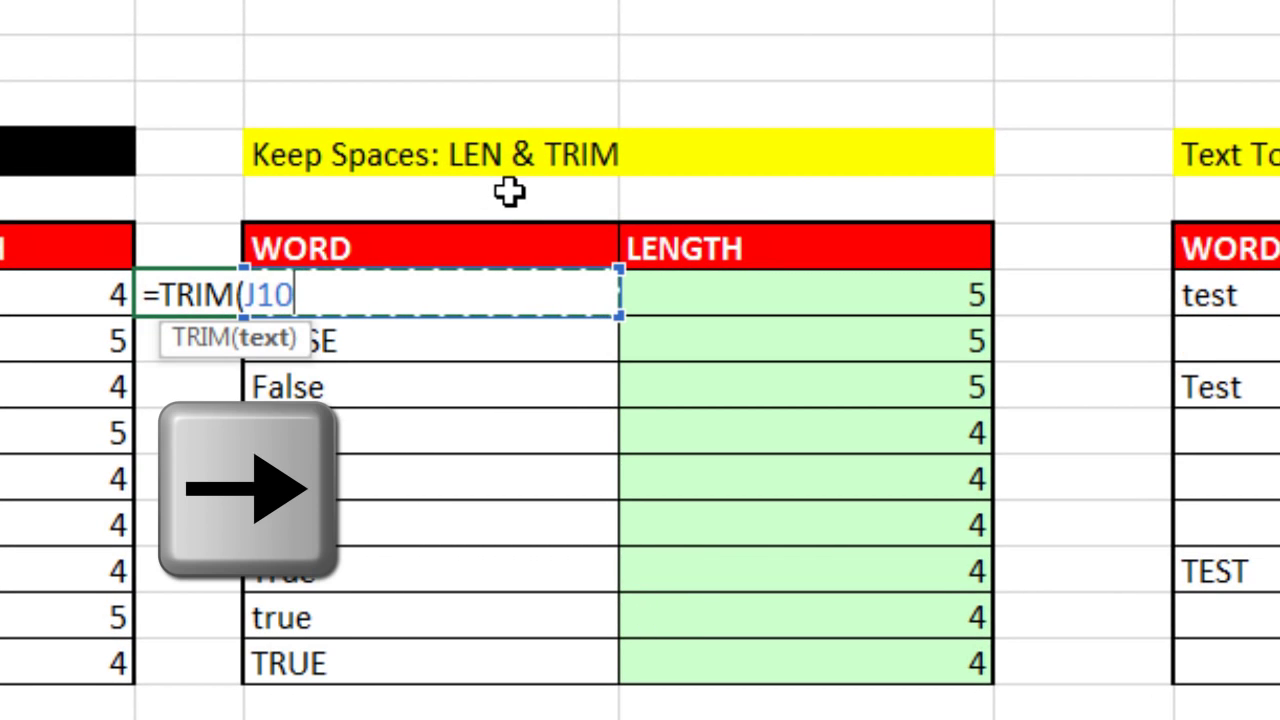
text())
key(ctrl+Return)
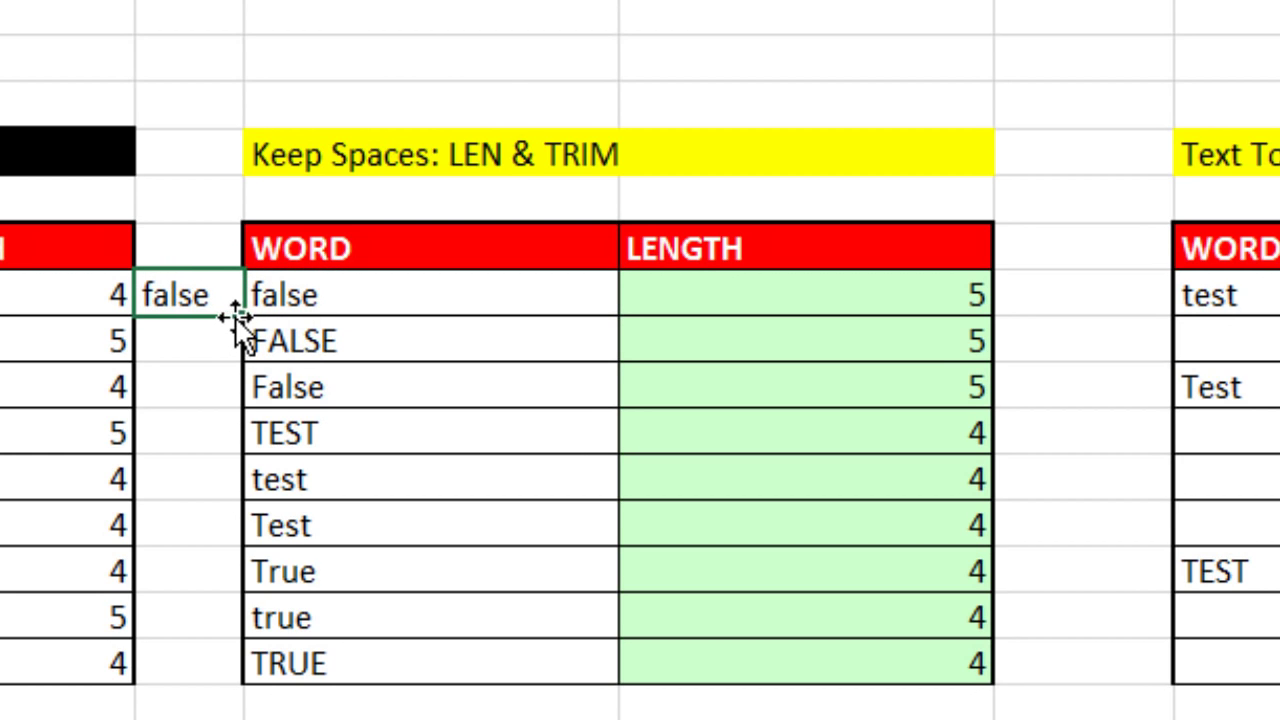
drag(242, 318, 244, 685)
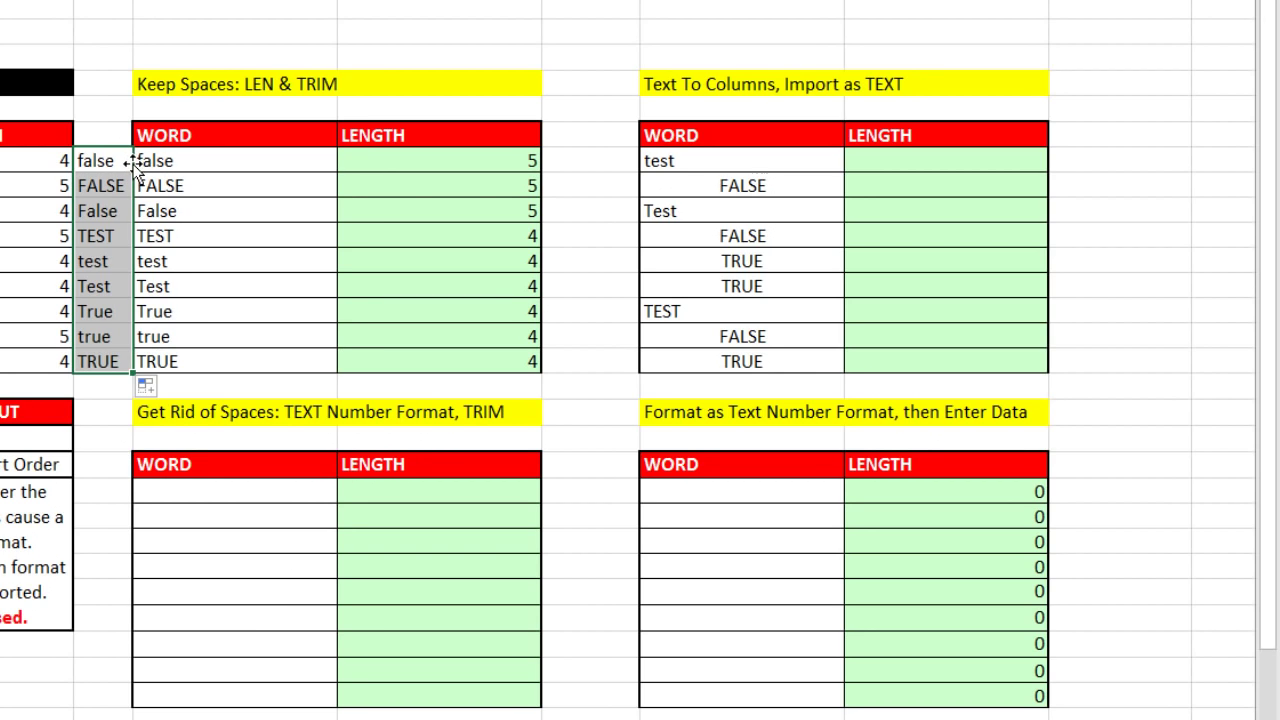
- Copy the trimmed helper words onto J23:J31 as values only, then check false, FALSE and TRUE
drag(133, 165, 180, 508)
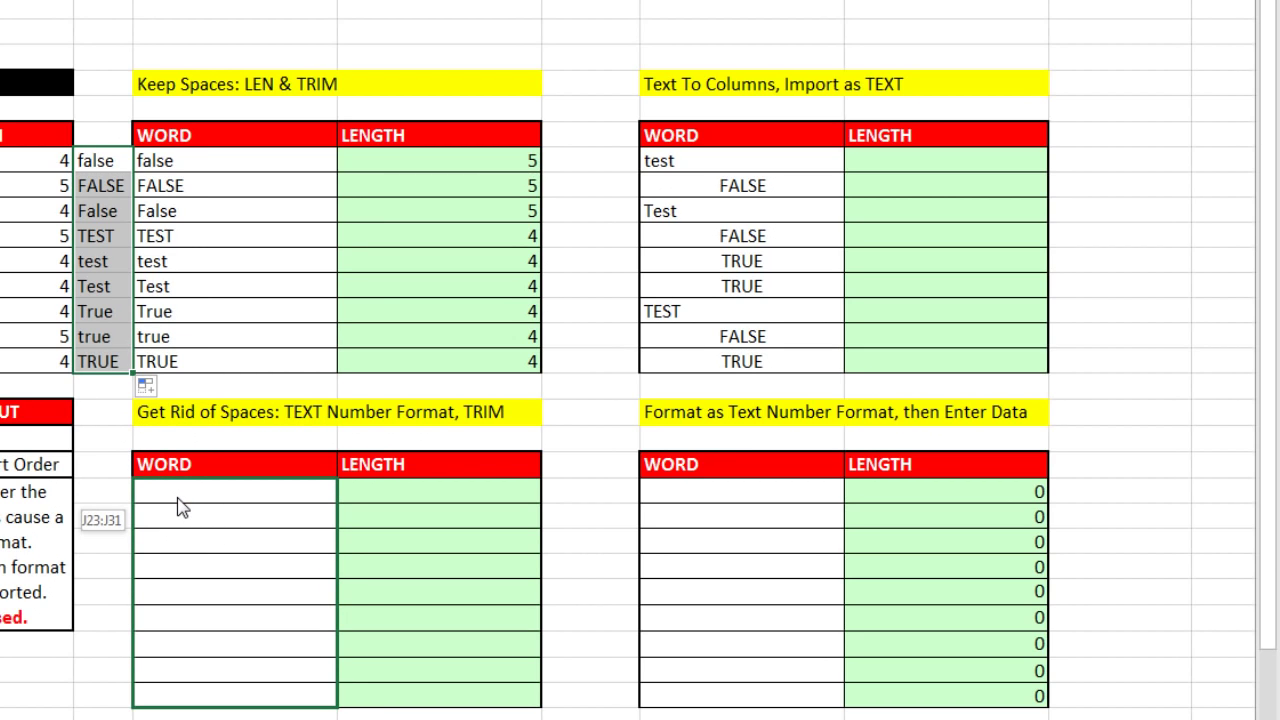
drag(181, 508, 184, 503)
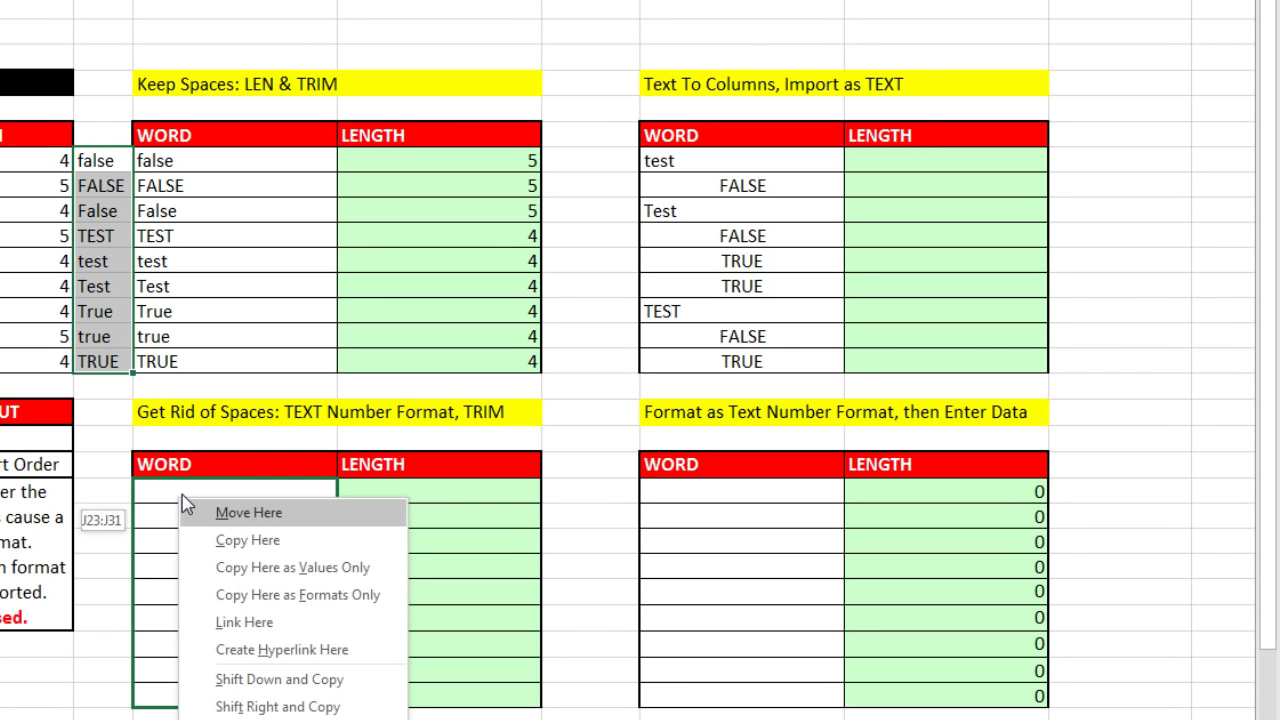
click(244, 570)
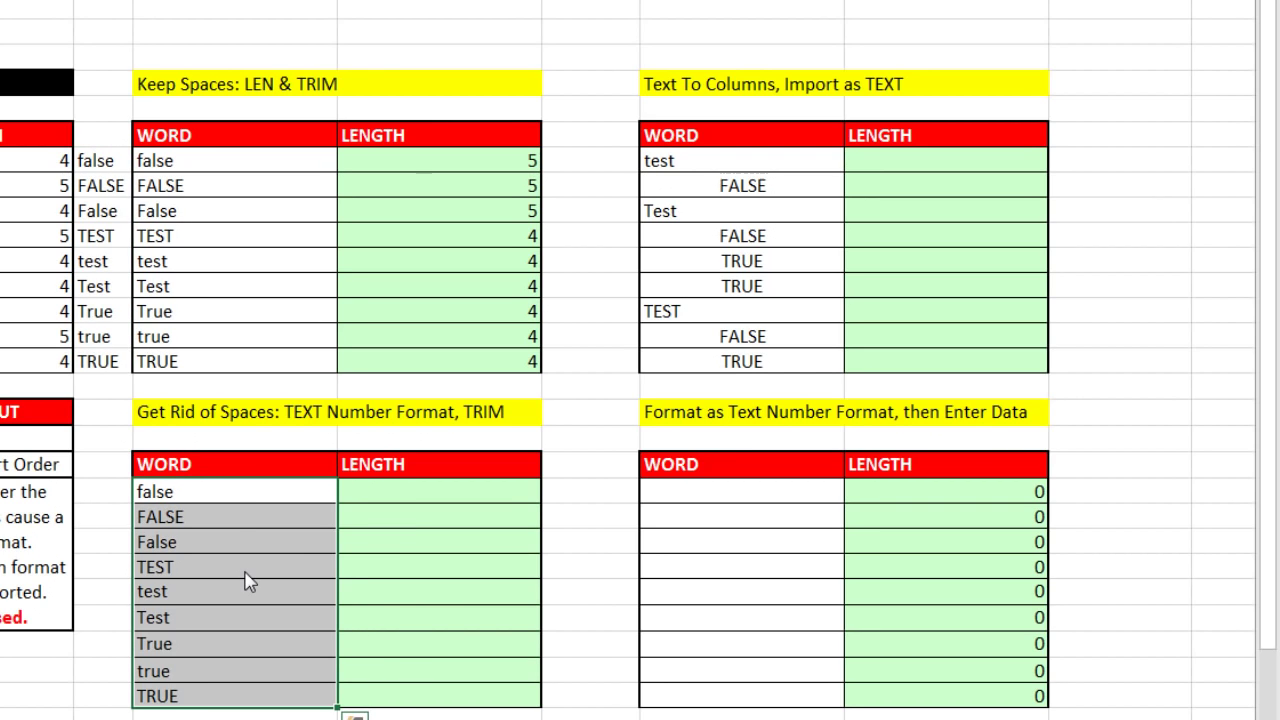
double_click(200, 493)
click(223, 517)
click(238, 695)
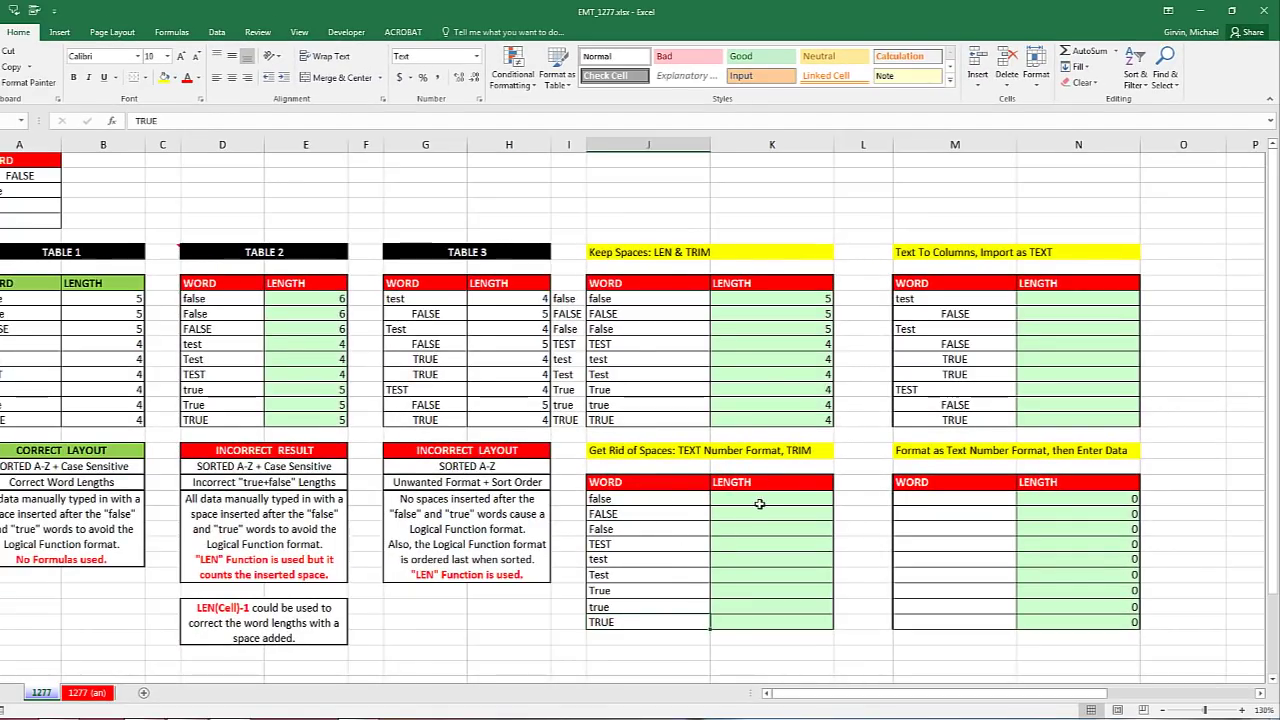
- Enter =LEN(J23) in K23 and copy it down the Get Rid of Spaces LENGTH column
click(759, 503)
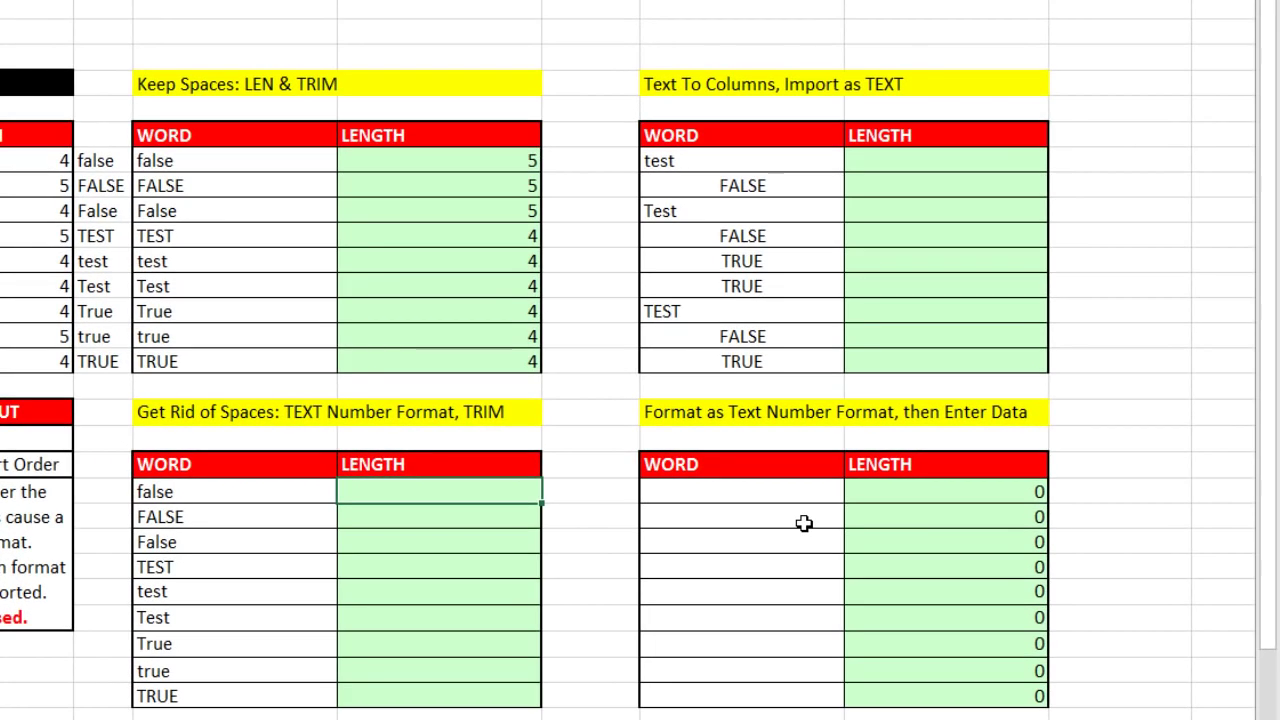
text(=len)
key(Tab)
key(Left)
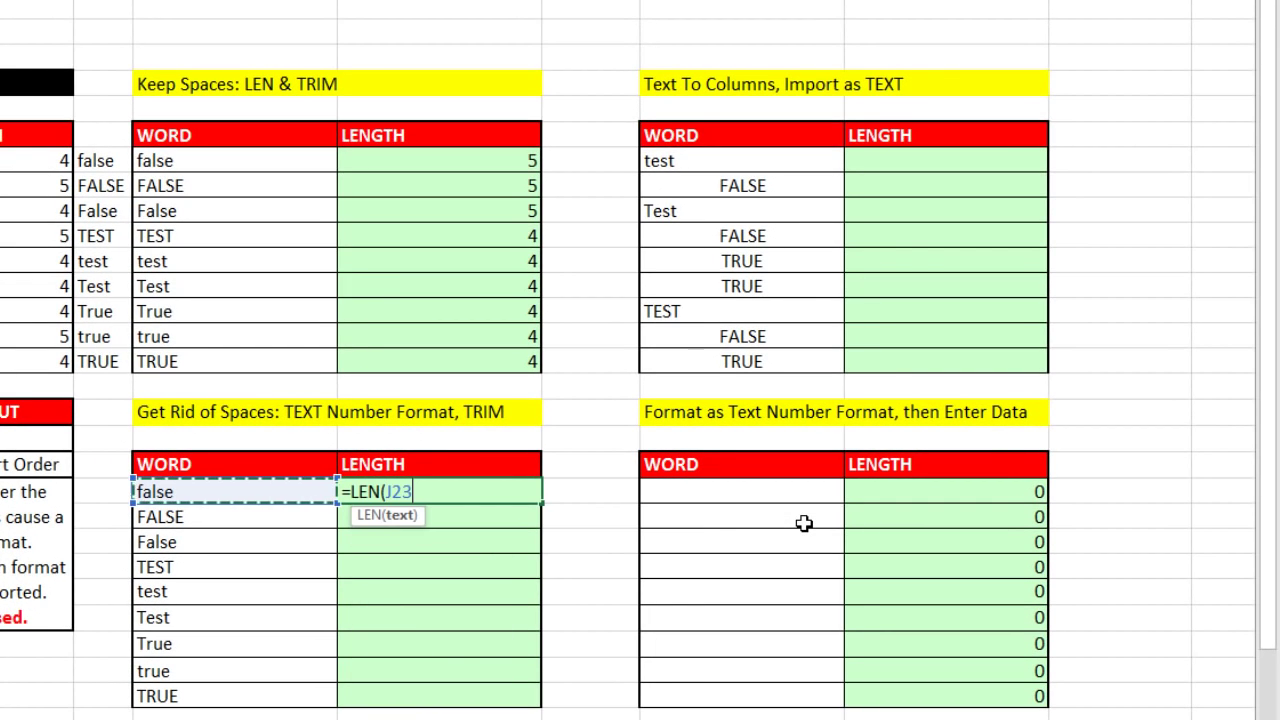
key(ctrl+Return)
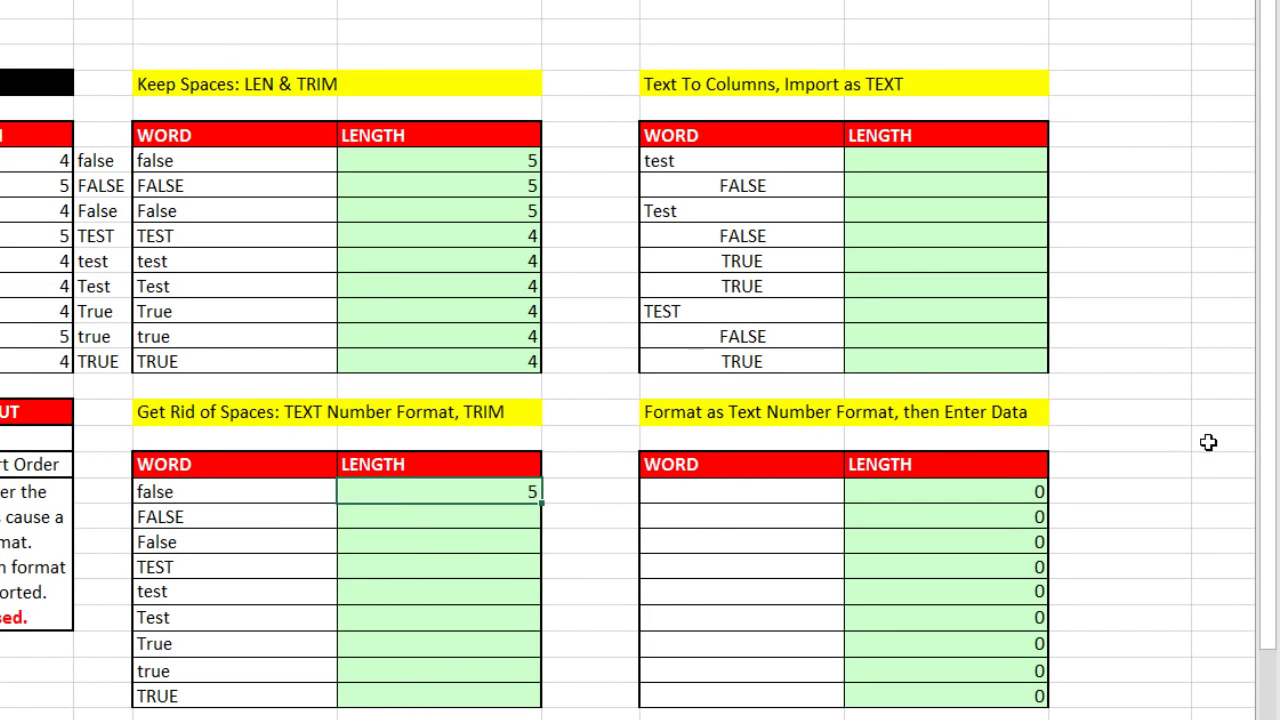
double_click(542, 505)
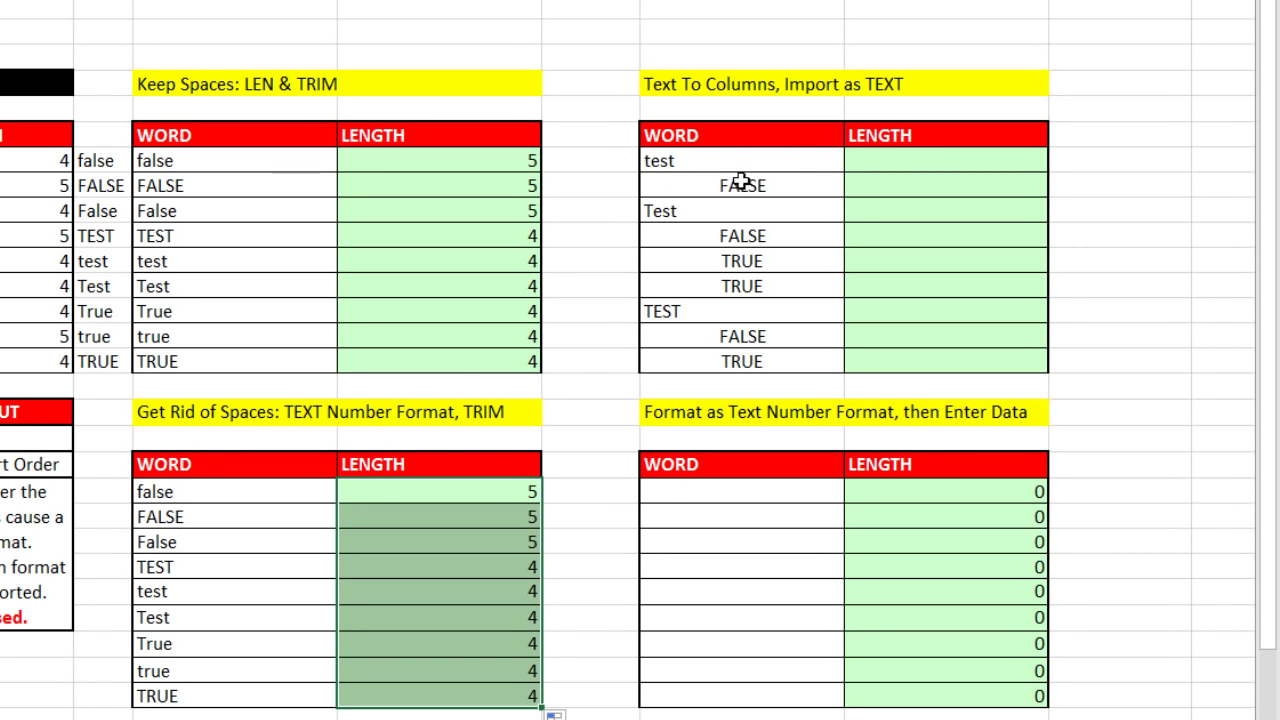
drag(695, 158, 700, 360)
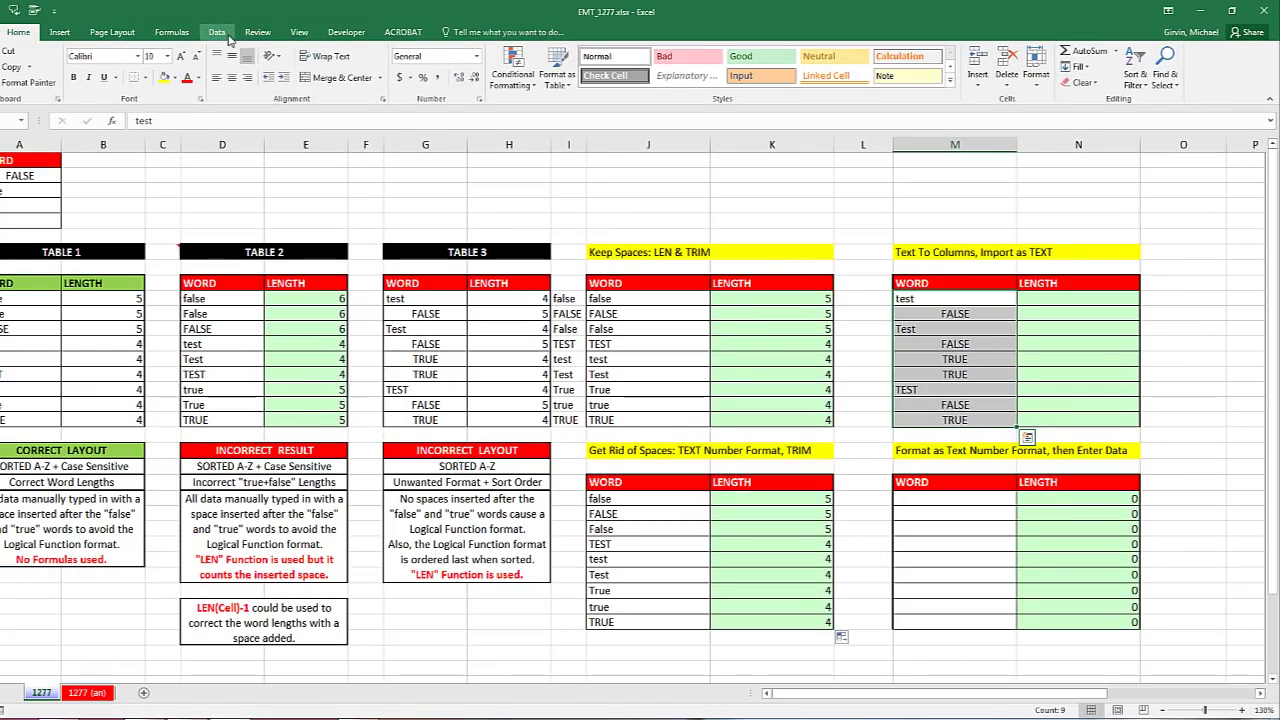
- Run Text to Columns on the words, Delimited by Space with Text column format, and verify FALSE
click(224, 35)
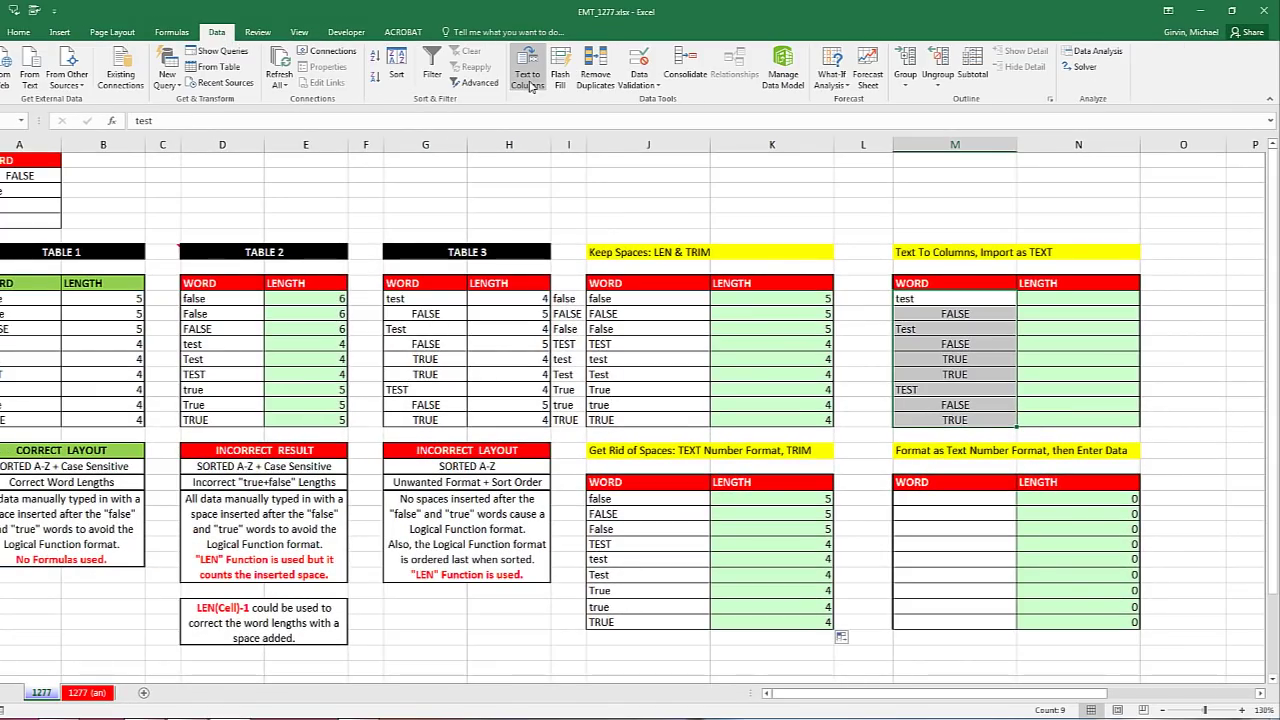
key(alt)
key(a)
key(e)
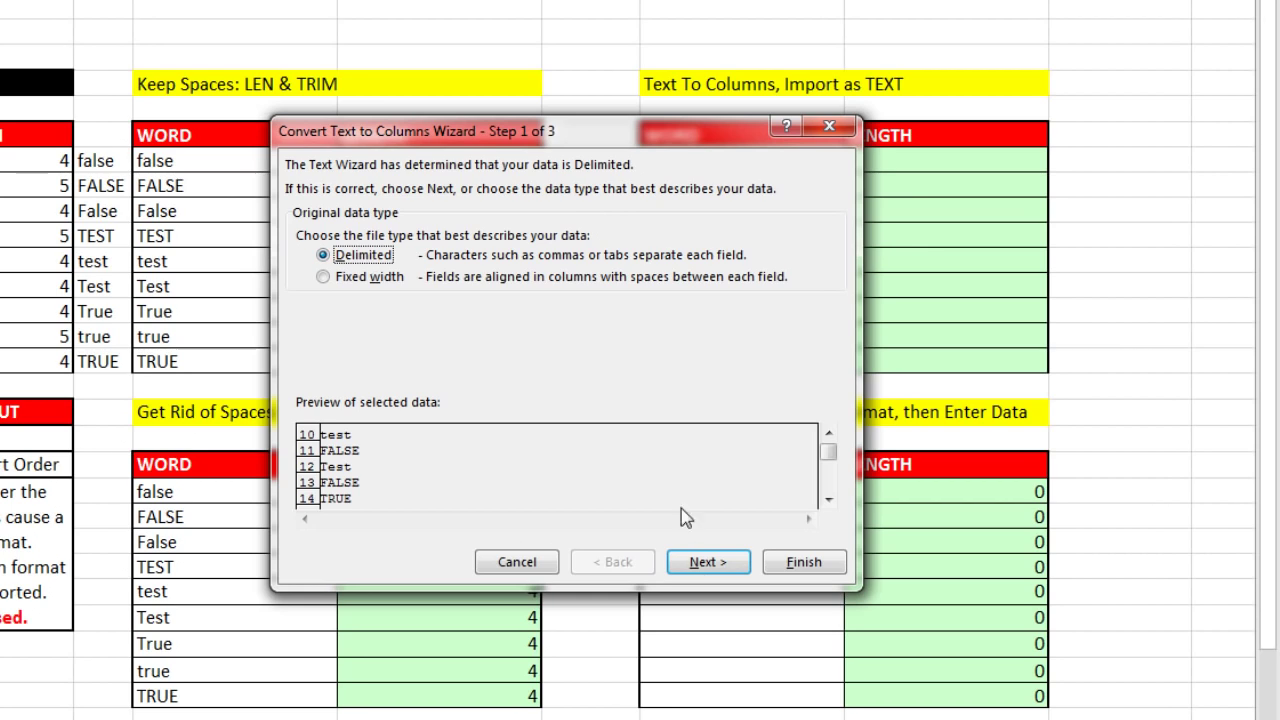
click(698, 566)
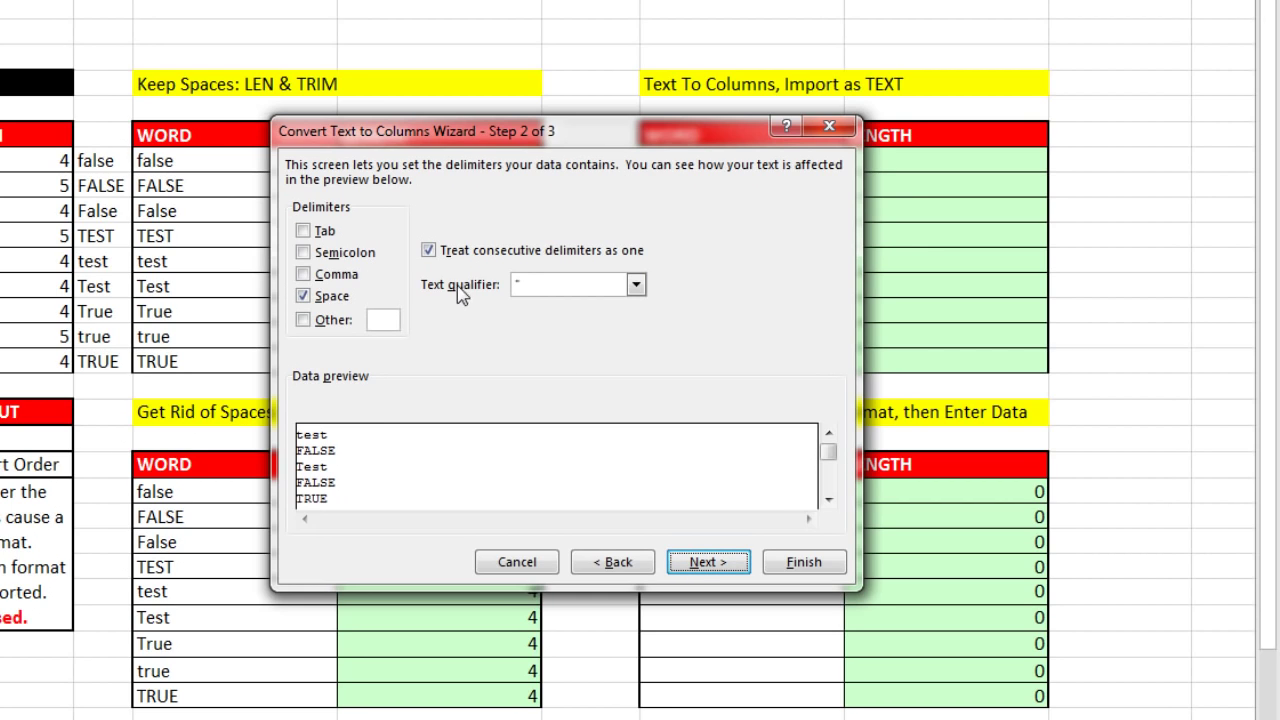
click(313, 302)
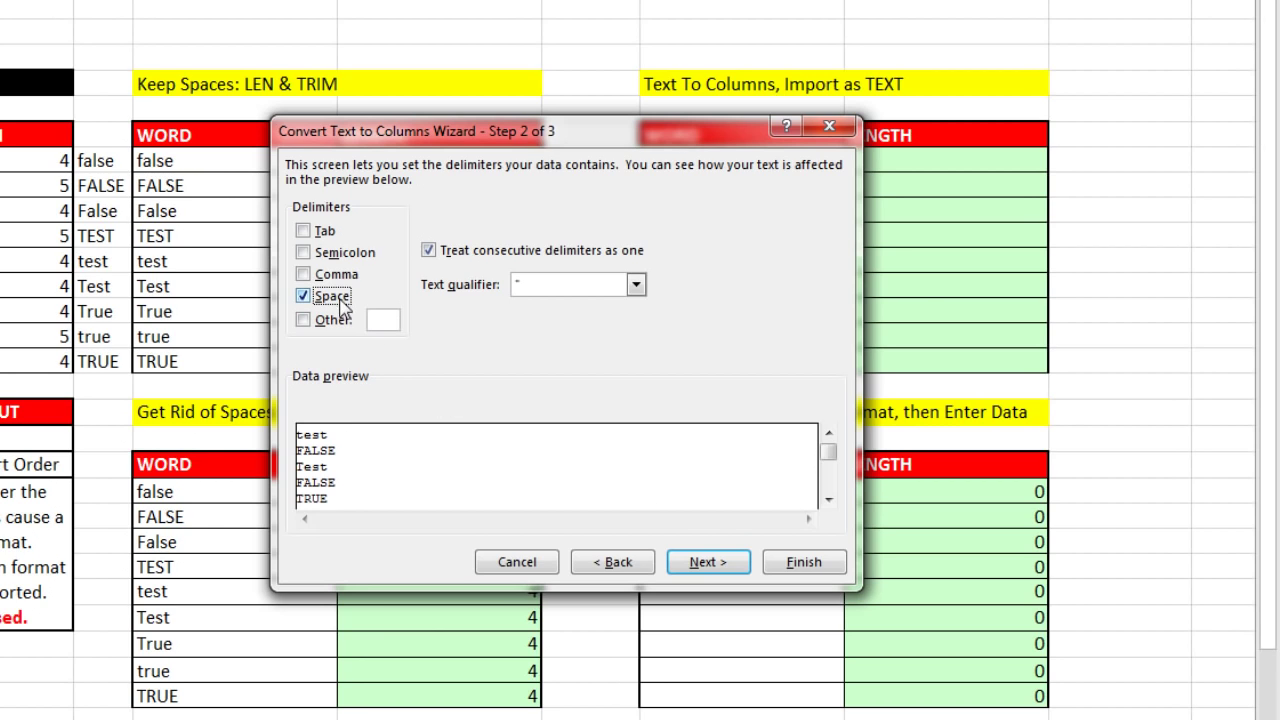
click(710, 562)
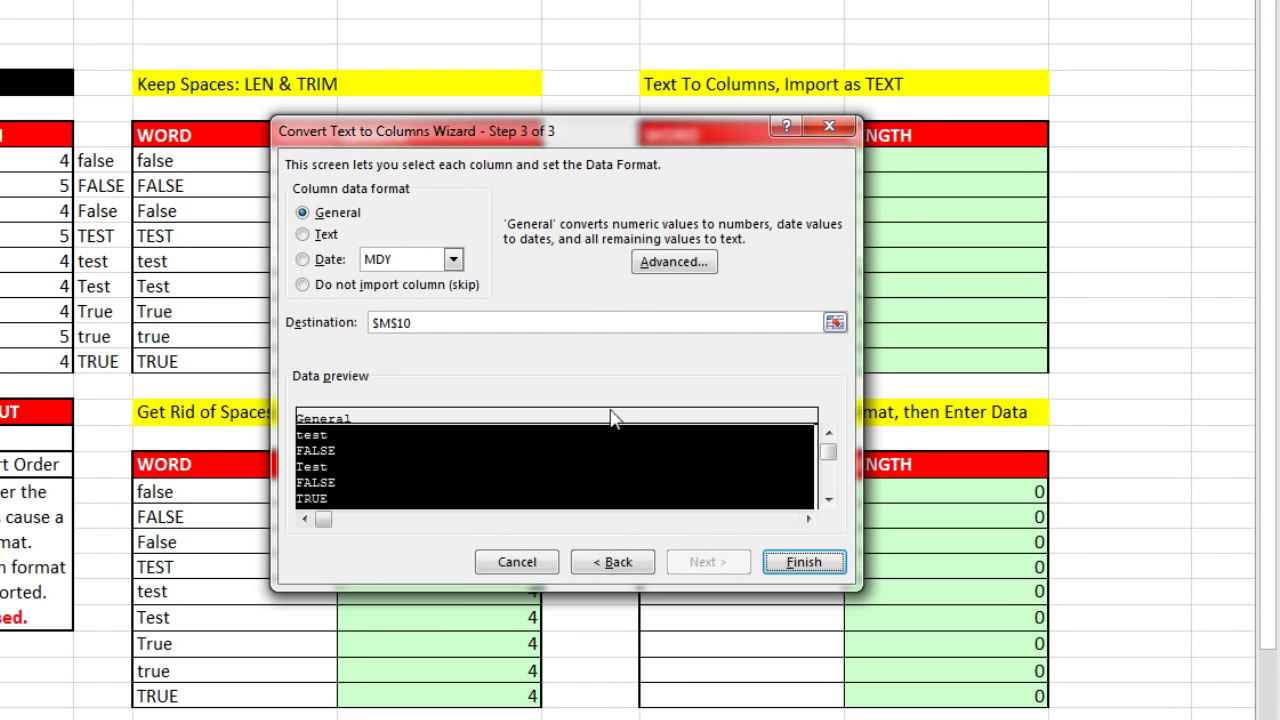
click(304, 235)
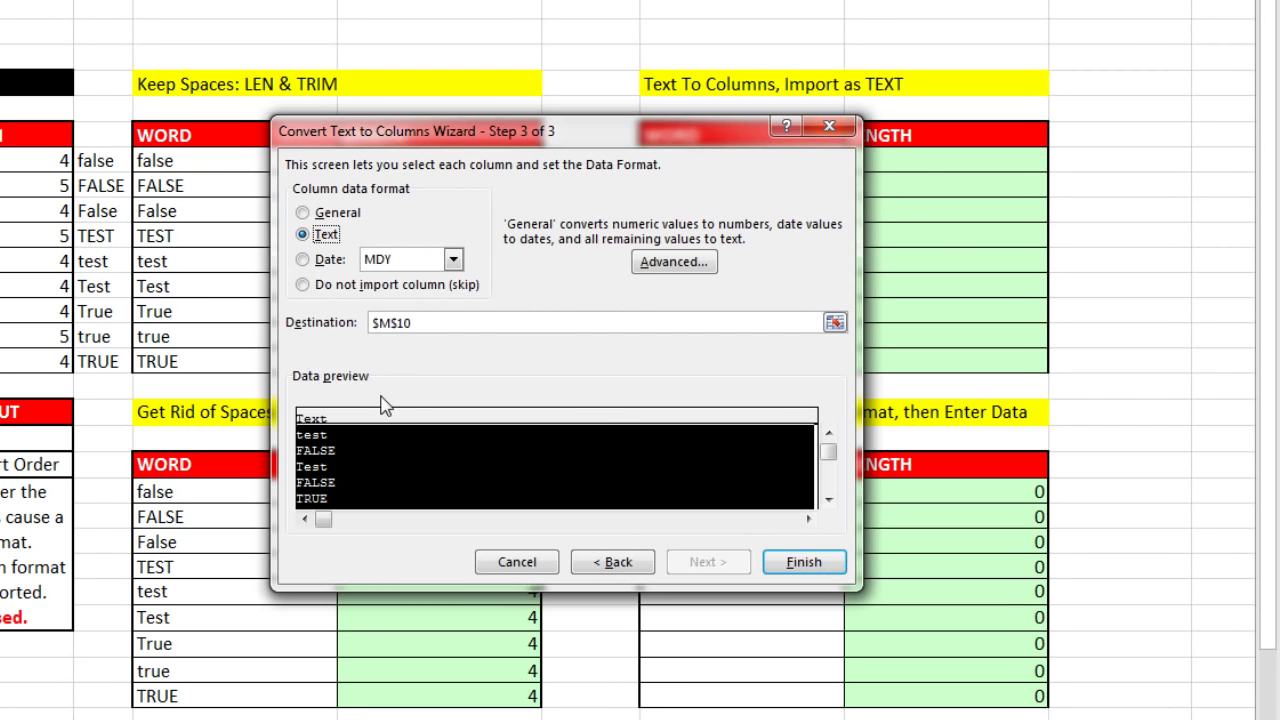
click(810, 562)
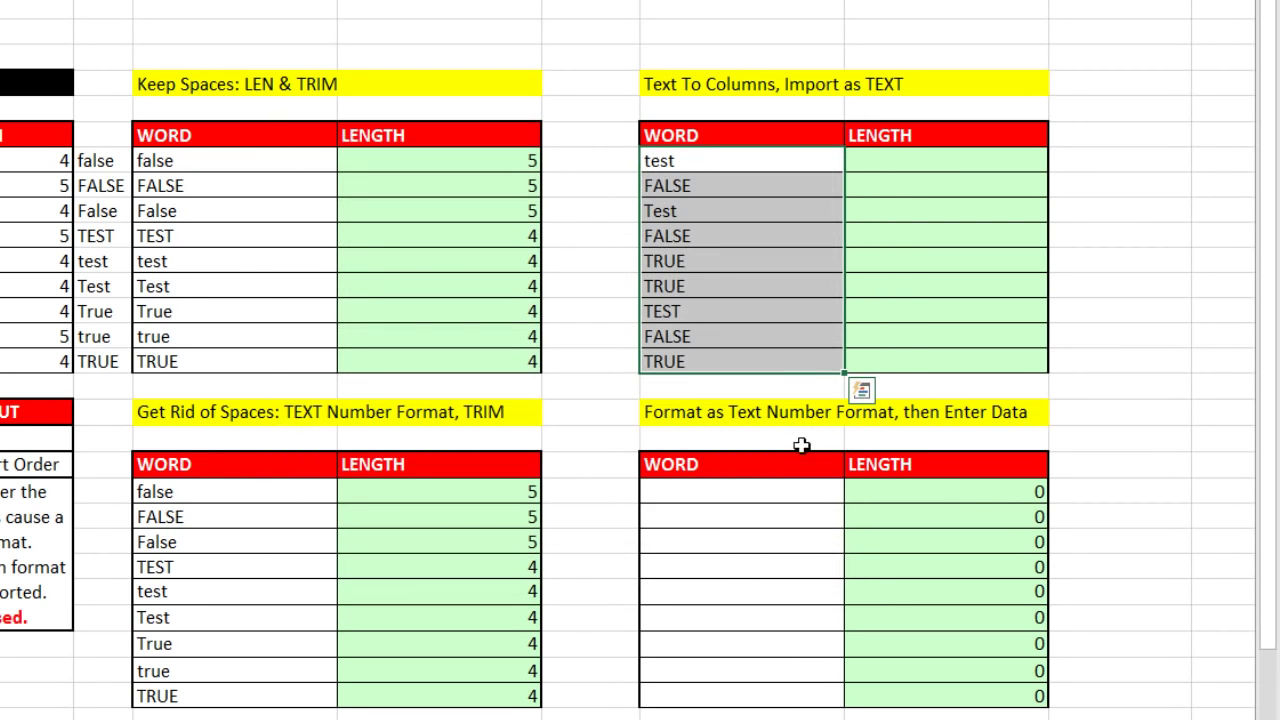
click(697, 160)
click(723, 182)
- Check the converted FALSE words, then enter =LEN(M10) beside test and fill it down
click(720, 211)
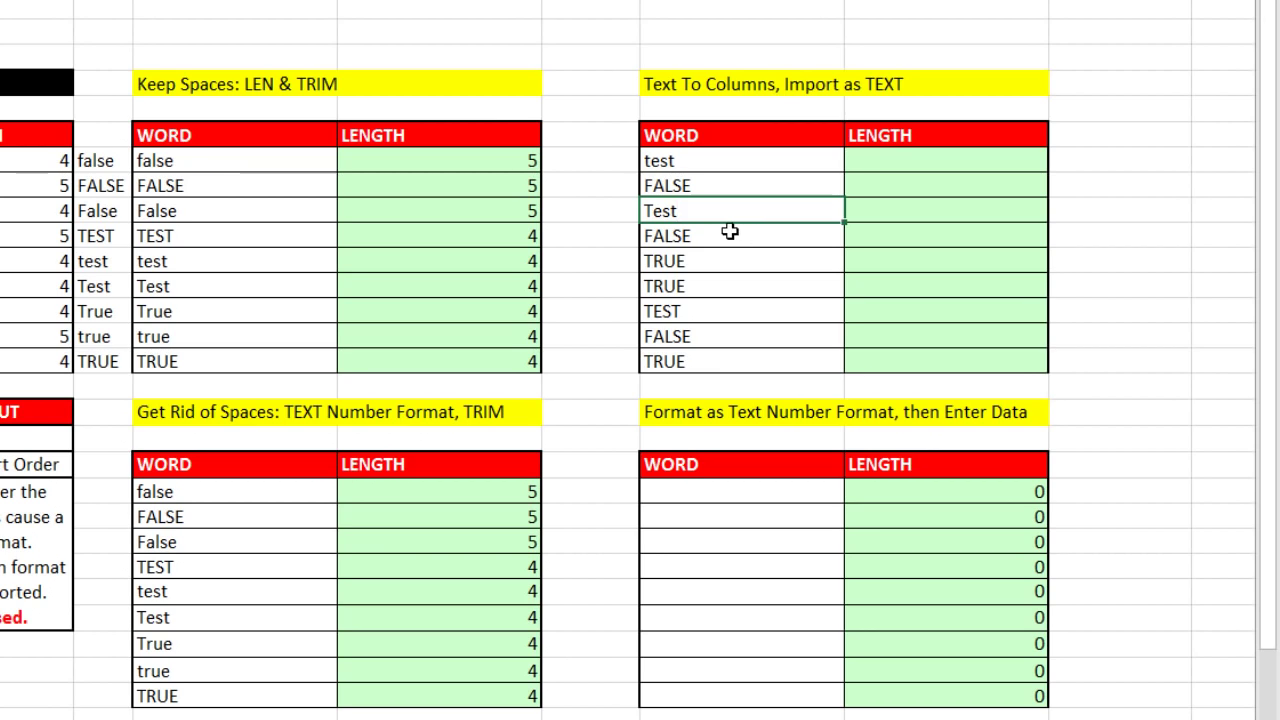
double_click(731, 233)
click(713, 262)
click(895, 162)
text(=LEN()
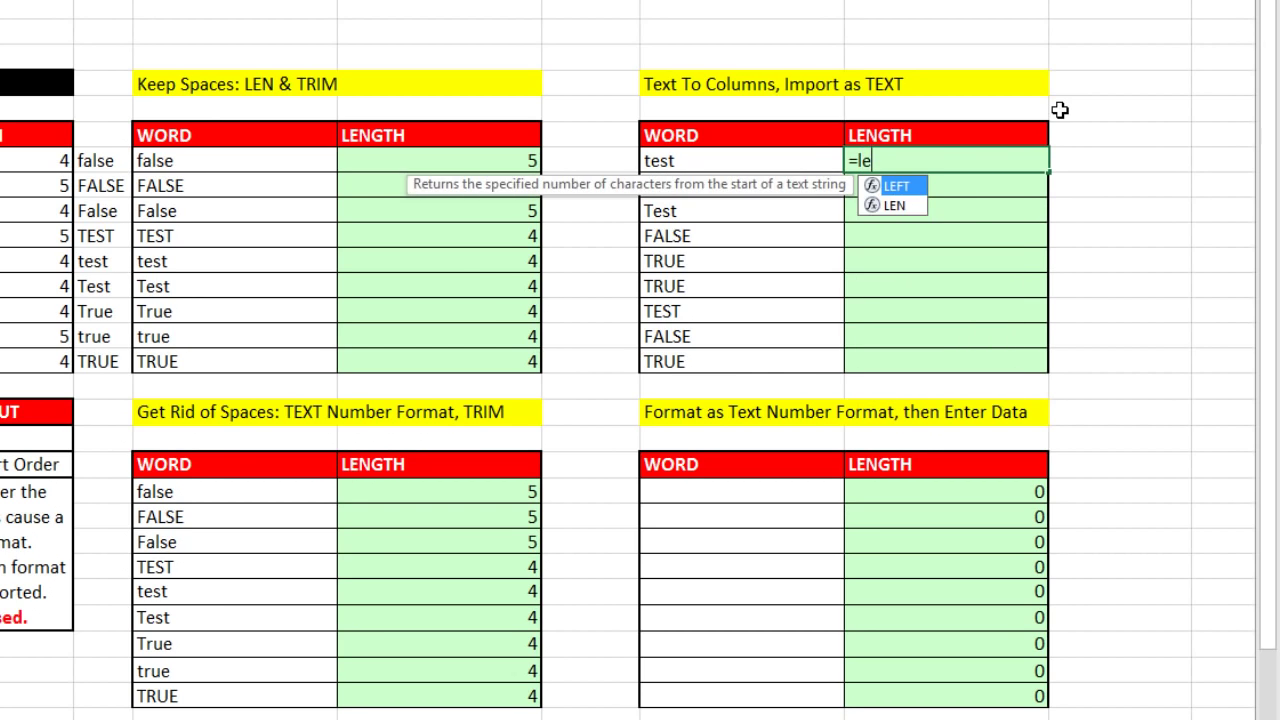
key(Left)
text())
key(ctrl+Return)
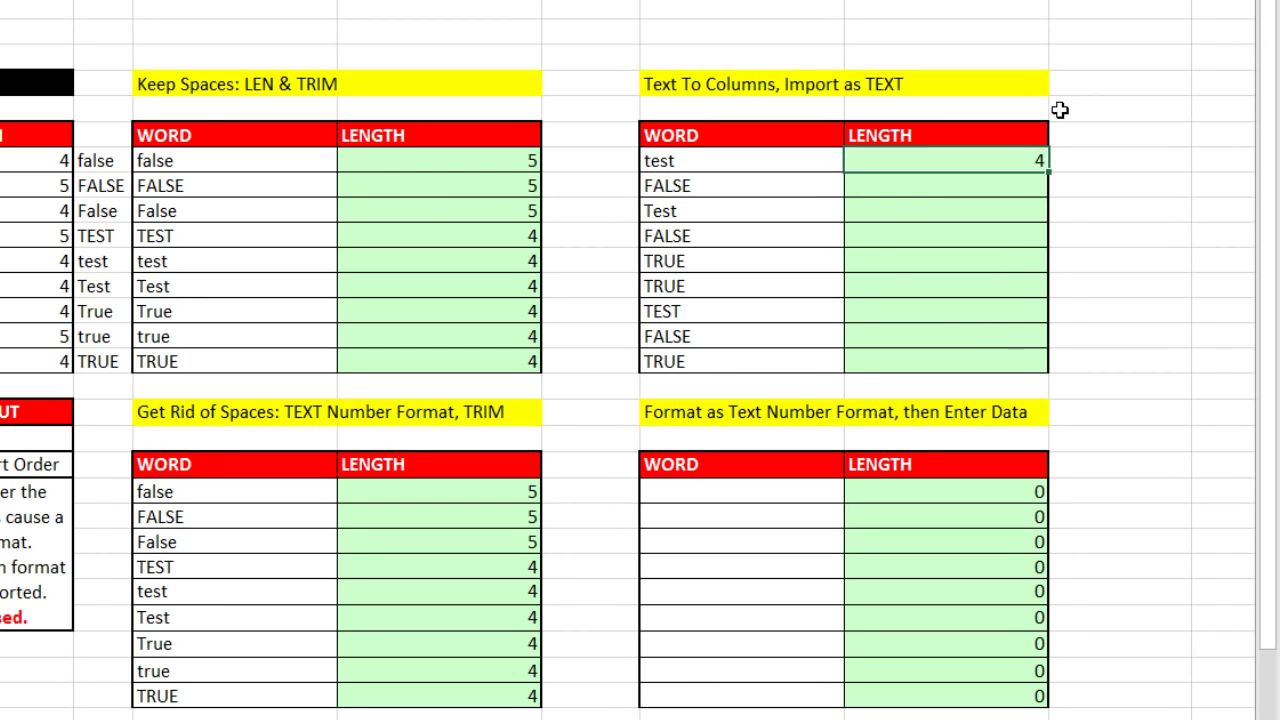
double_click(1047, 168)
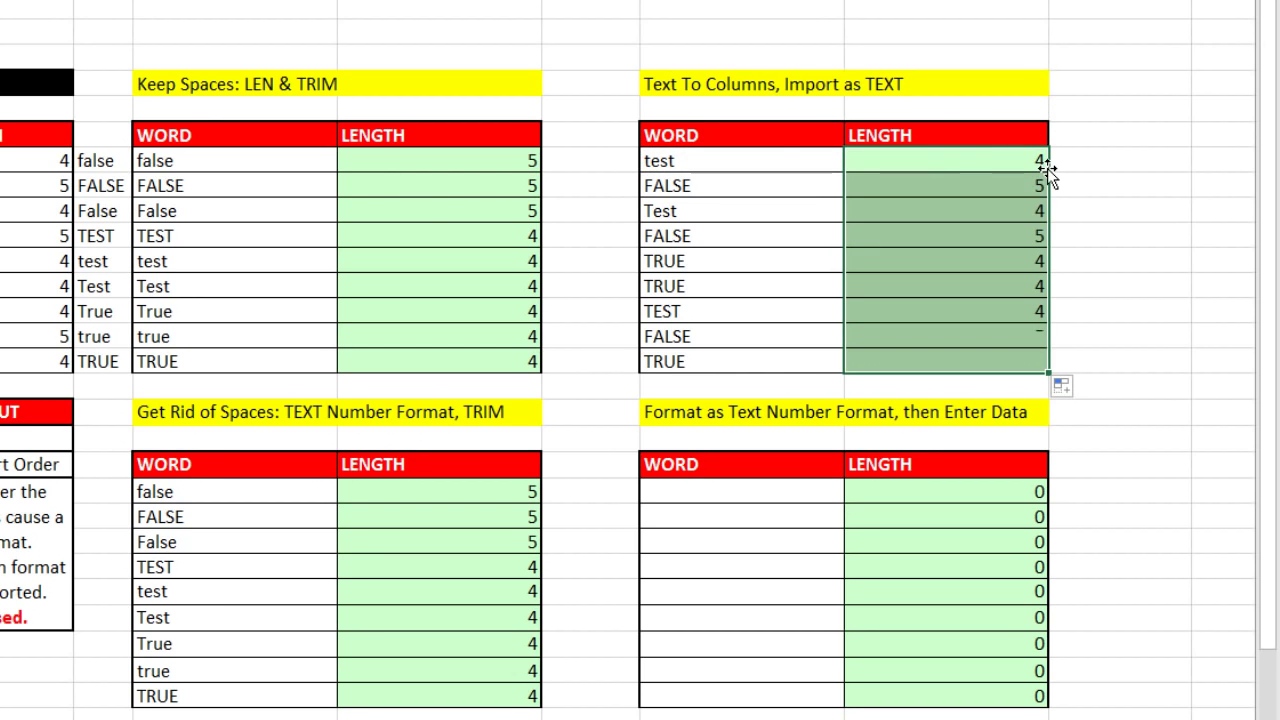
- Sort the Text To Columns table A to Z so the FALSE words come first
click(748, 167)
right_click(748, 167)
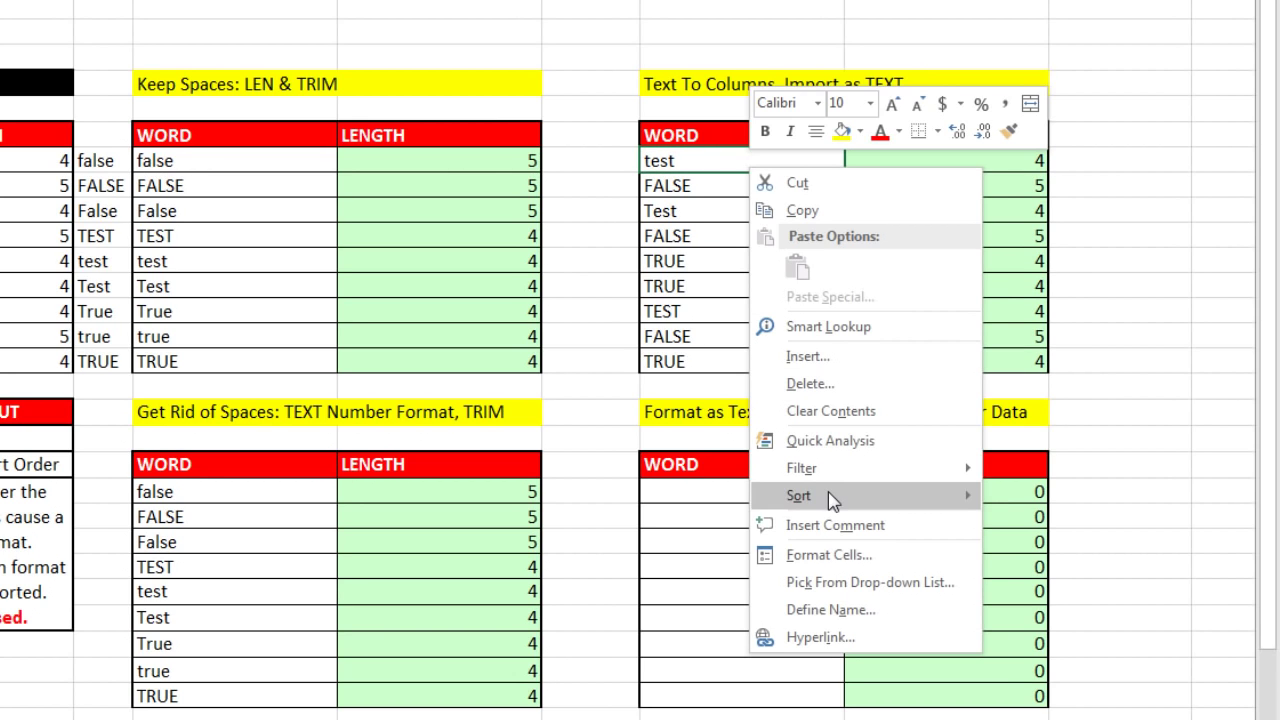
mouse_move(828, 492)
click(1049, 497)
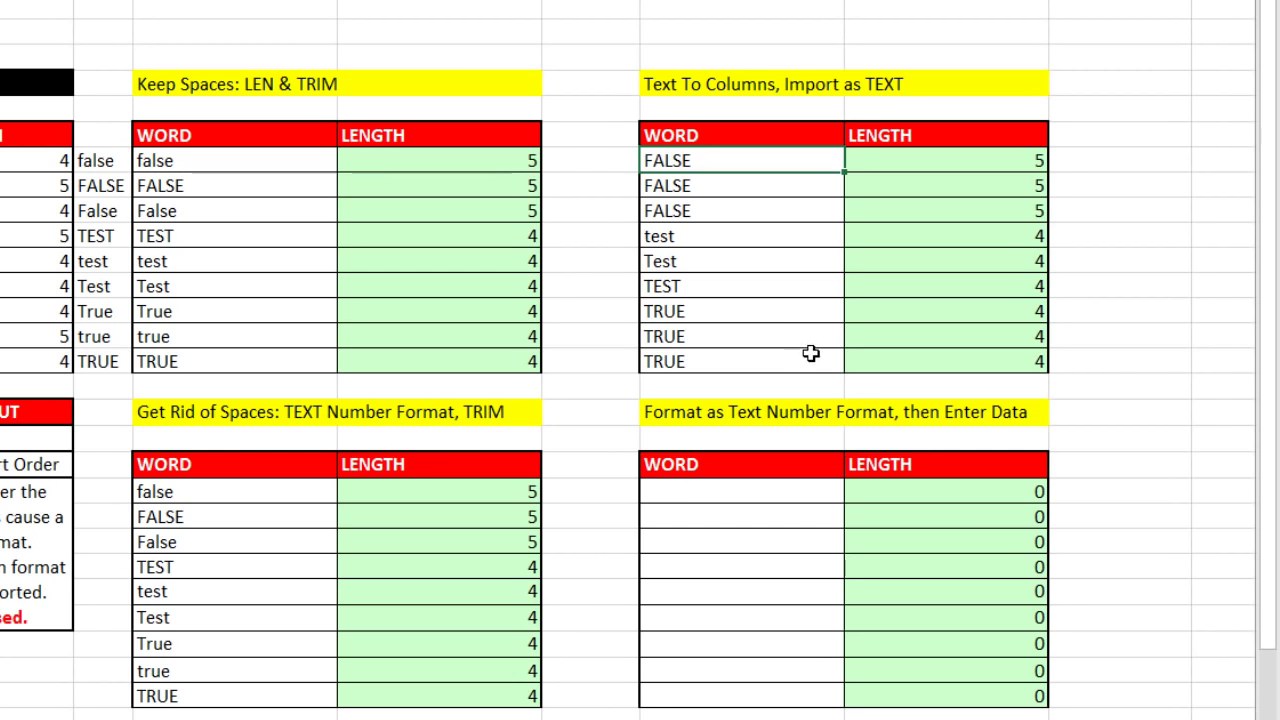
- Give the eight empty WORD cells the Text number format, then select the first one
drag(689, 491, 704, 696)
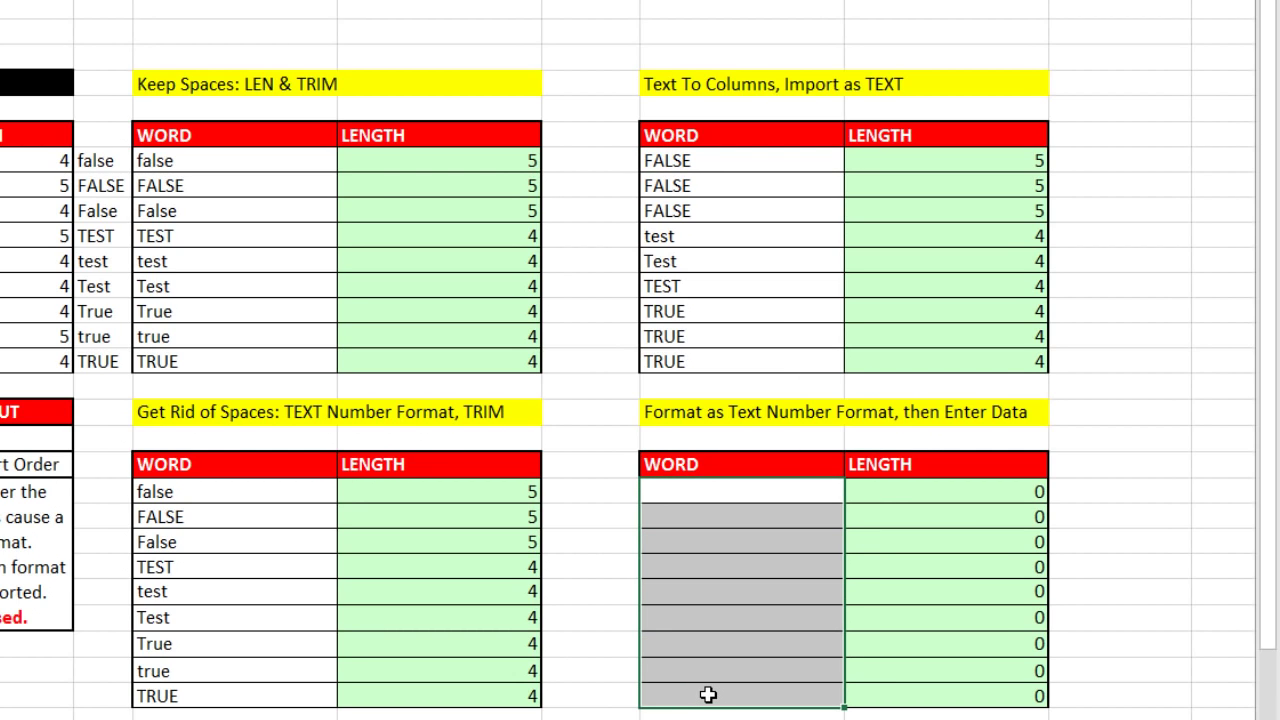
key(ctrl+1)
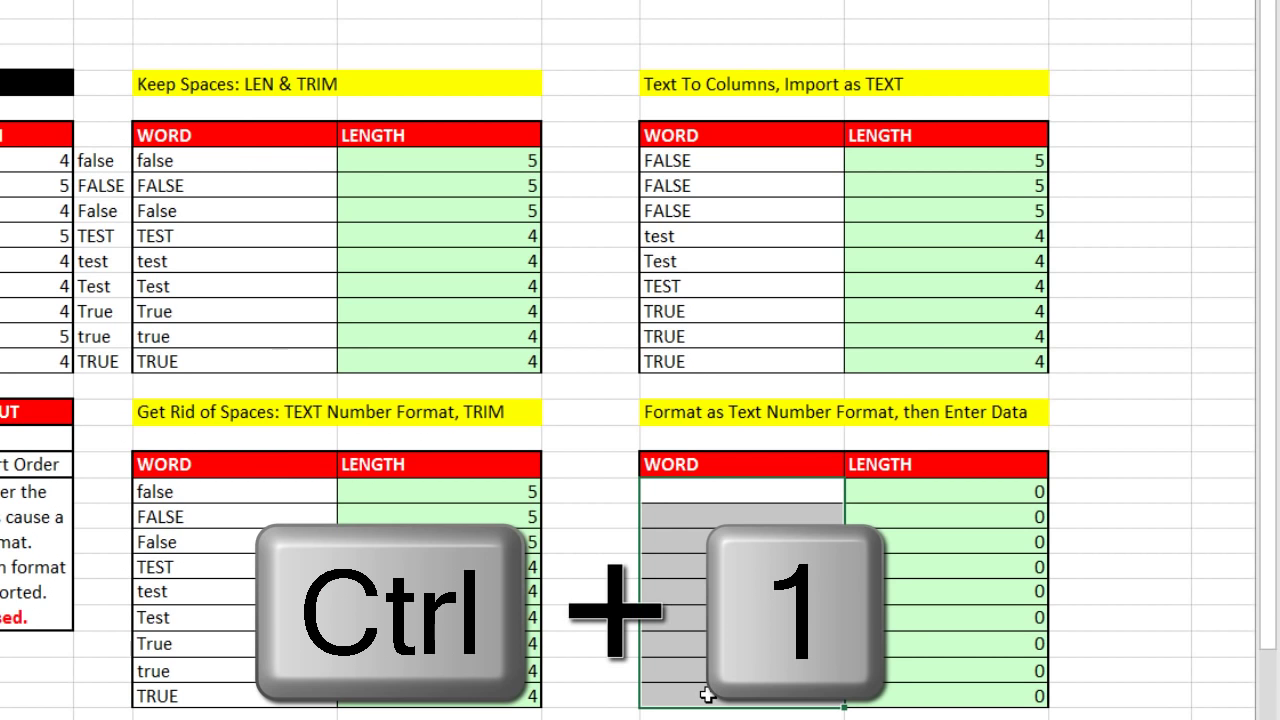
click(300, 324)
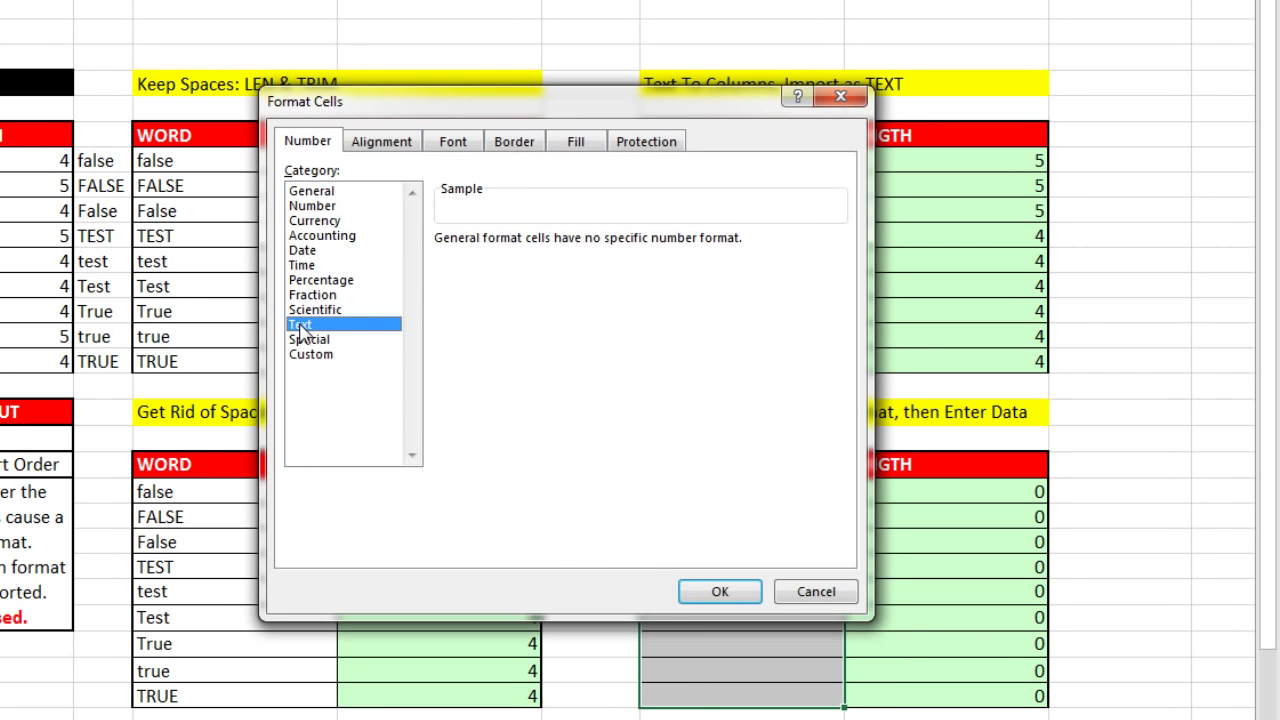
click(700, 592)
click(720, 498)
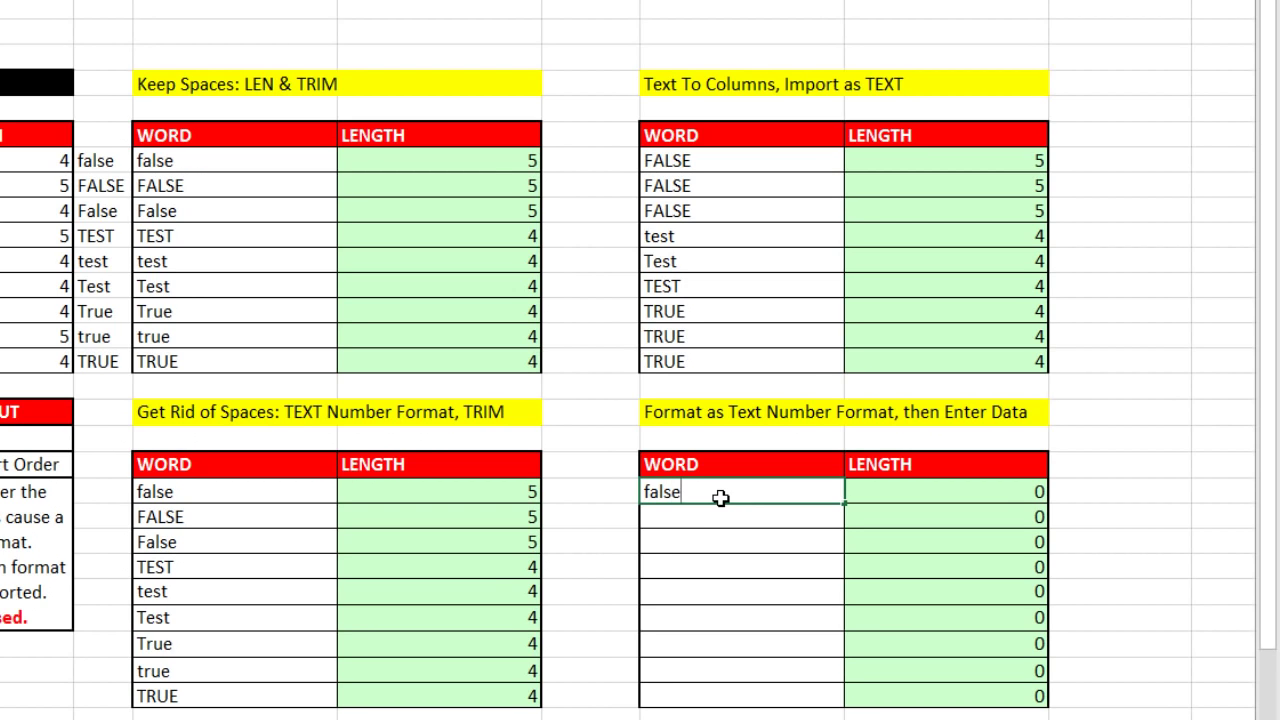
- Enter the words false, True, TRUE, Test and Rad into the WORD cells
key(Return)
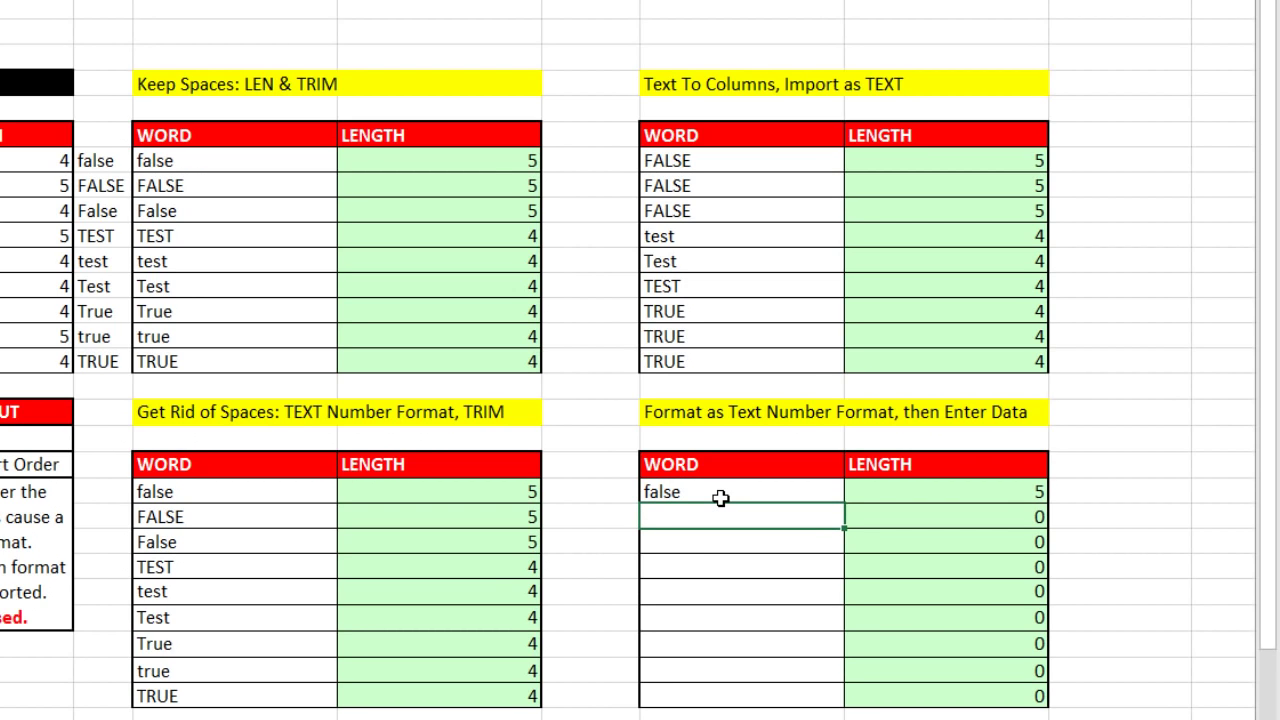
text(True)
key(Return)
text(TRUE)
key(Return)
text(Test)
key(Return)
text(Rad)
key(Return)
- Enter the remaining words Cool, false, FALSE and Gigi below them
text(Cool)
key(Return)
text(false)
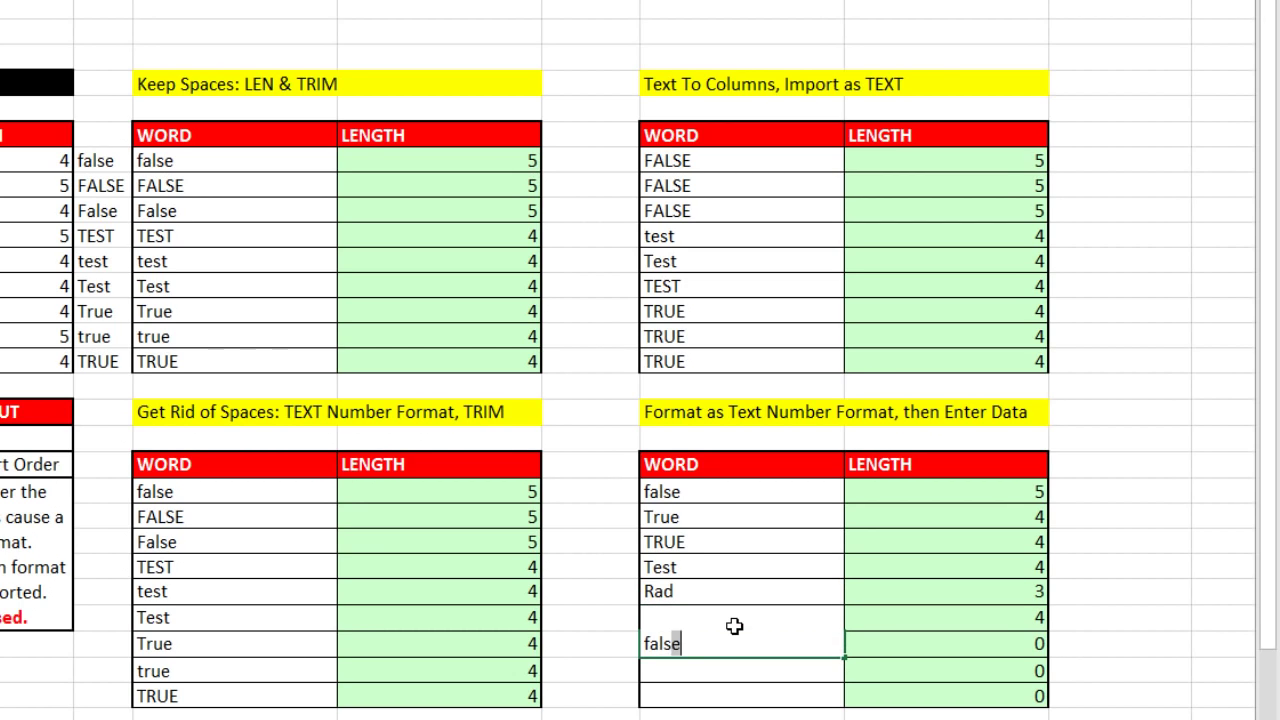
key(Return)
text(FALSE)
key(Return)
text(Gigi)
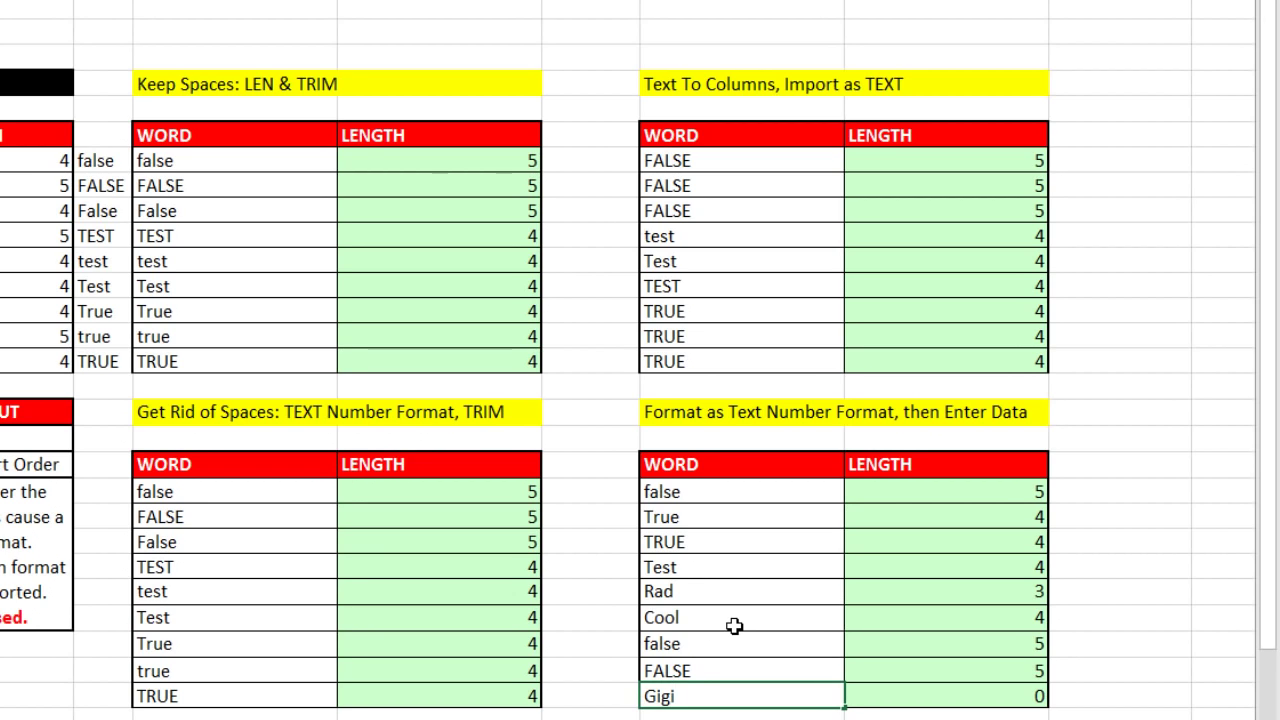
key(Return)
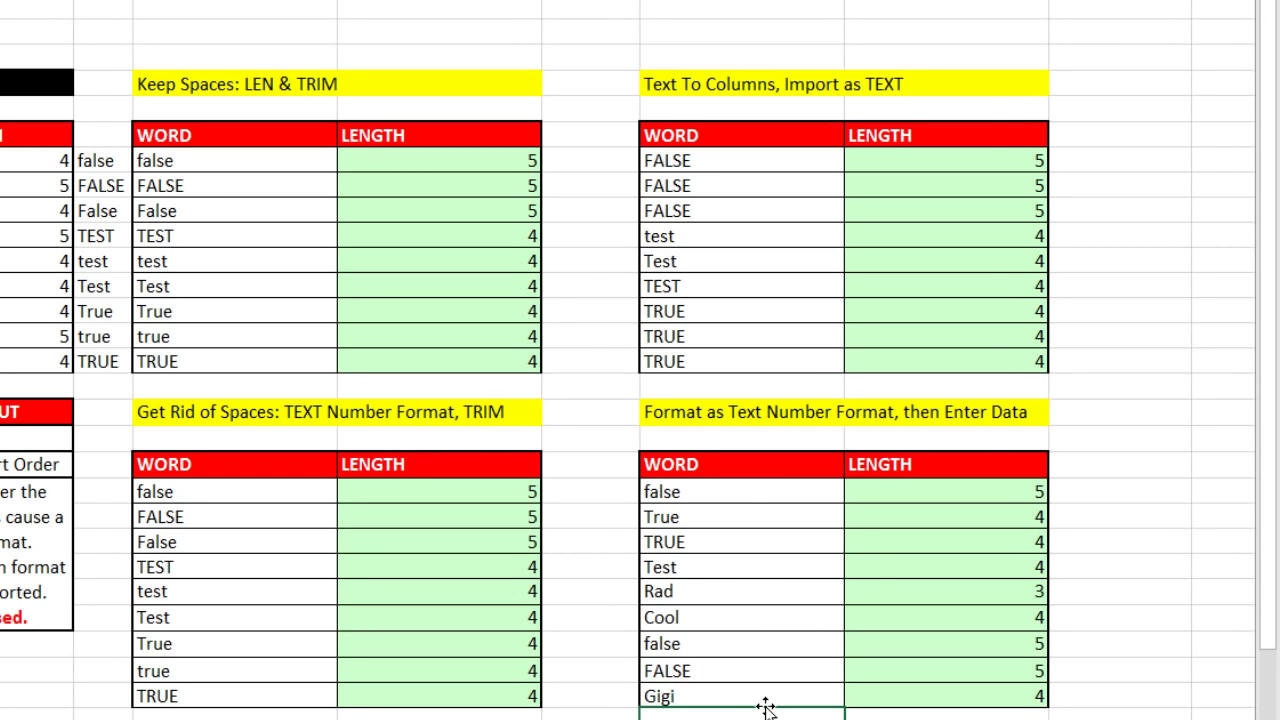
- Sort the Format as Text table A to Z by word
click(757, 489)
right_click(758, 490)
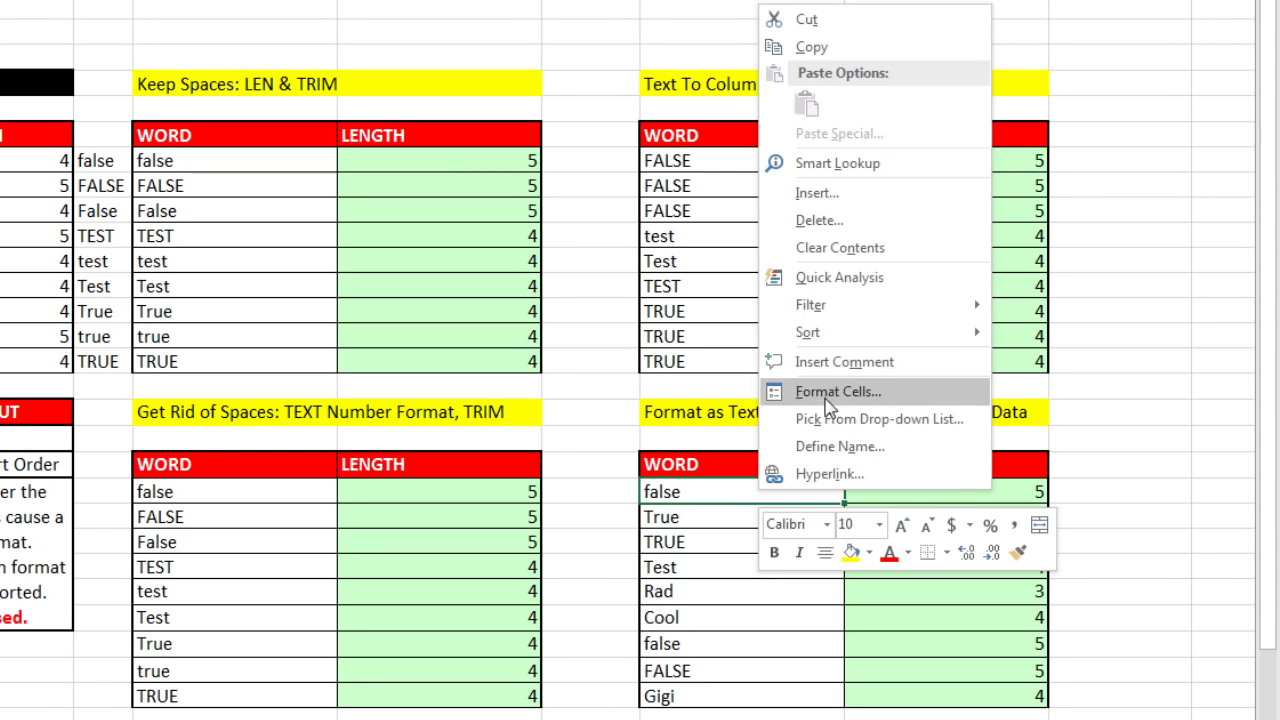
mouse_move(903, 334)
click(1065, 336)
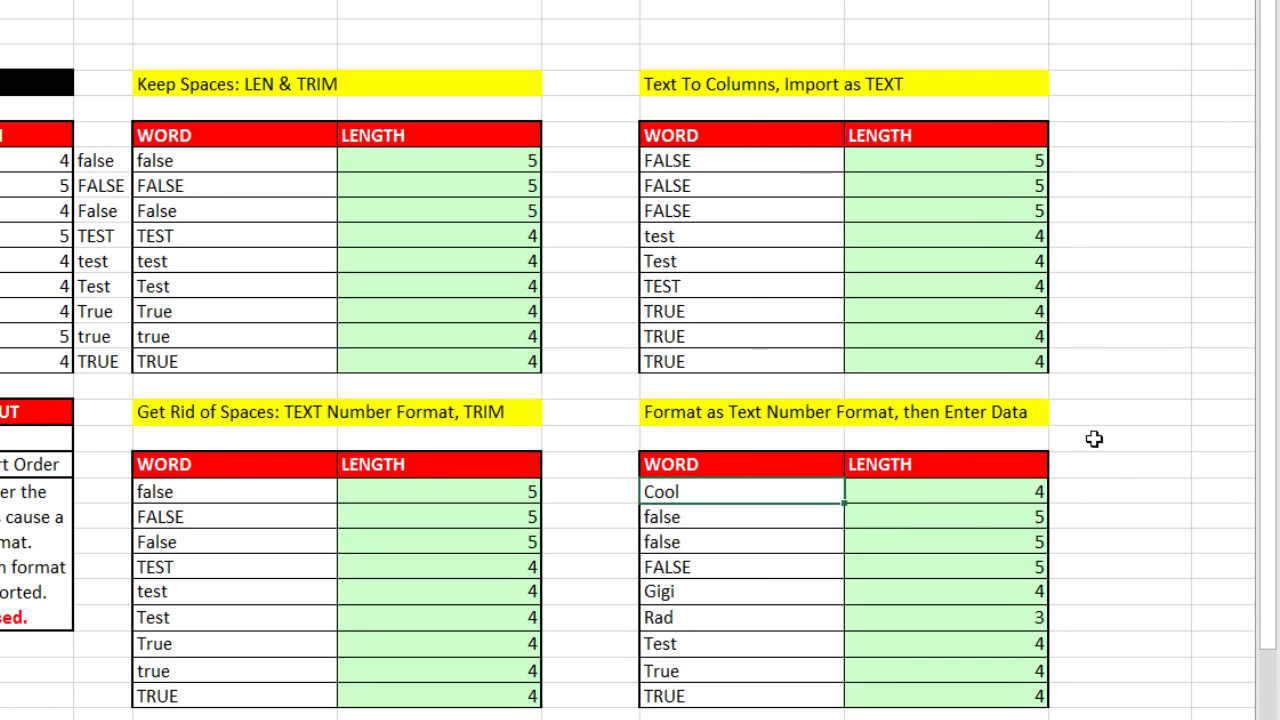